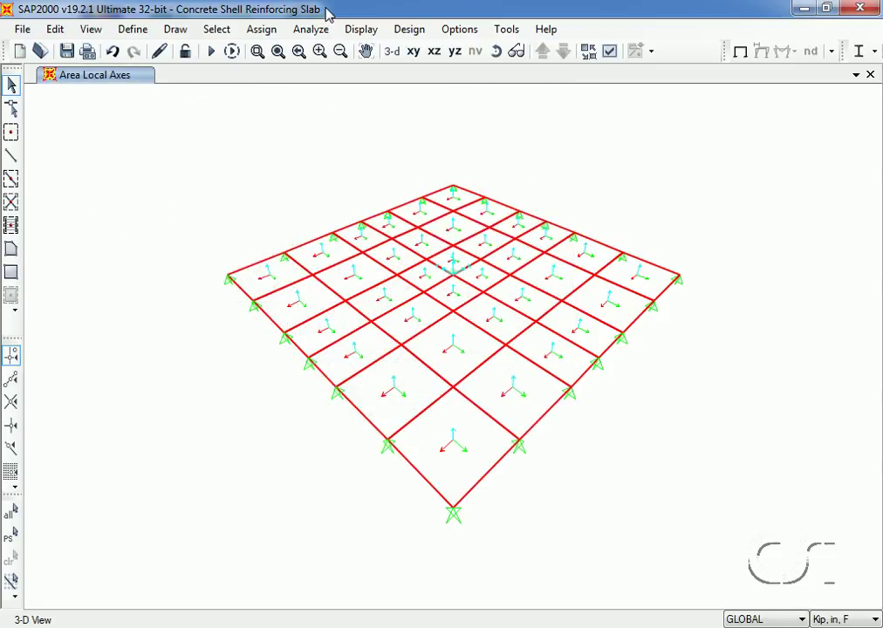
- Set the SHELL area section's concrete design parameters to rebar material A615Gr60 with a two-layer rebar layout
left_click(144, 32)
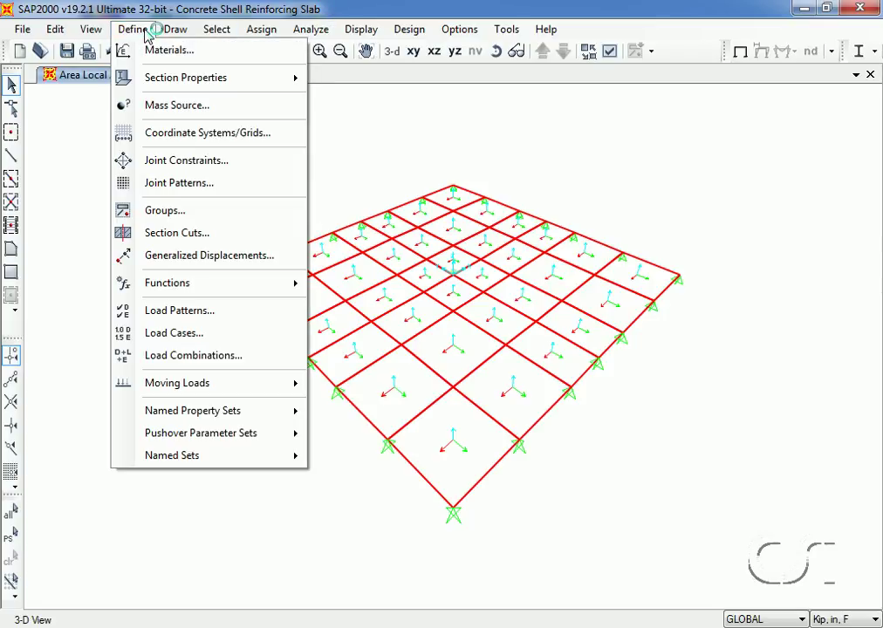
mouse_move(148, 81)
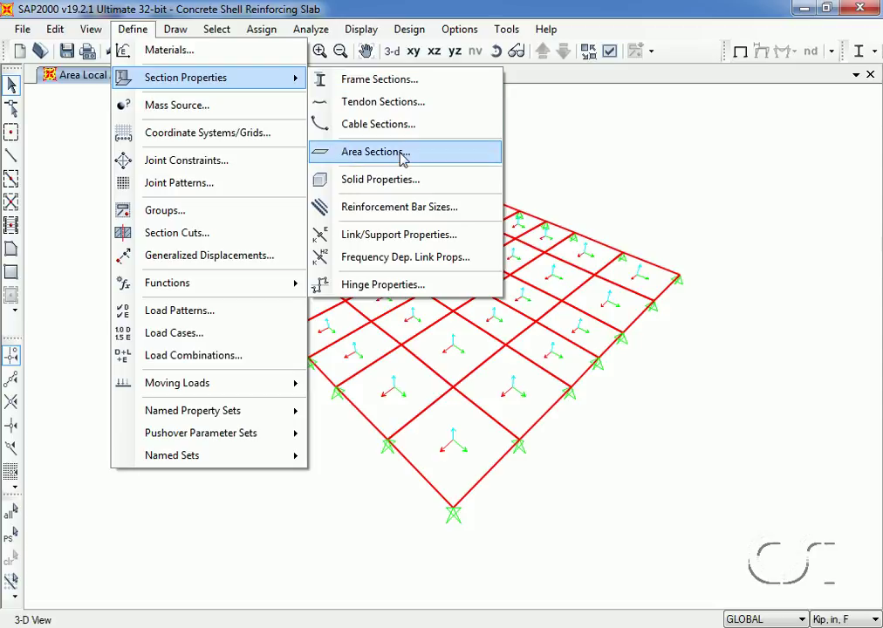
left_click(404, 157)
left_click(319, 267)
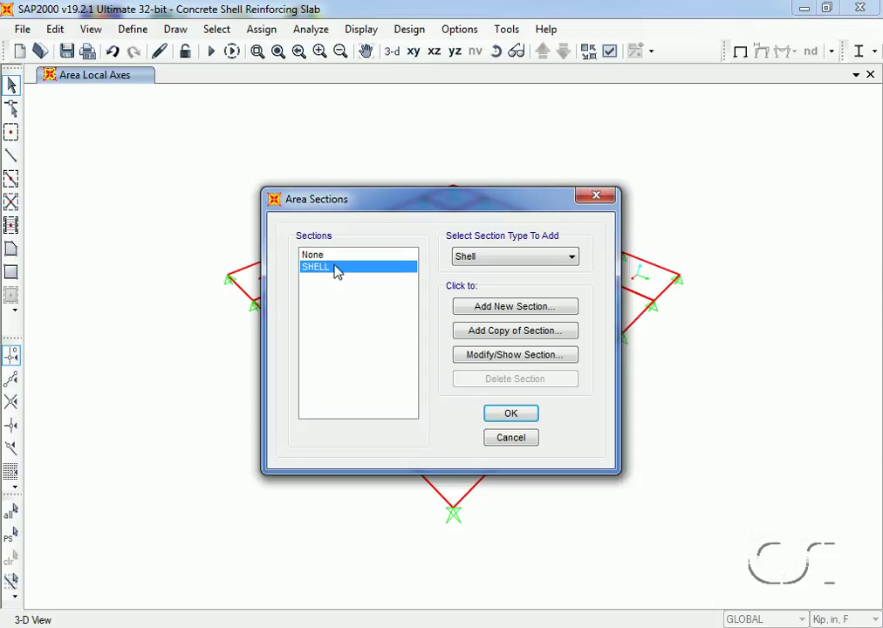
left_click(504, 359)
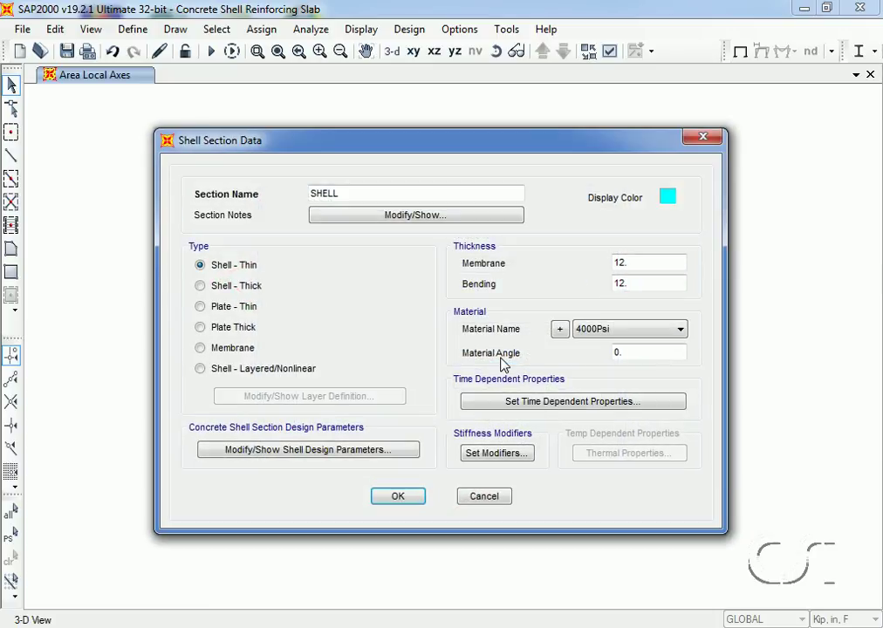
mouse_move(630, 243)
left_mouse_down()
mouse_move(601, 246)
mouse_move(600, 299)
left_mouse_up()
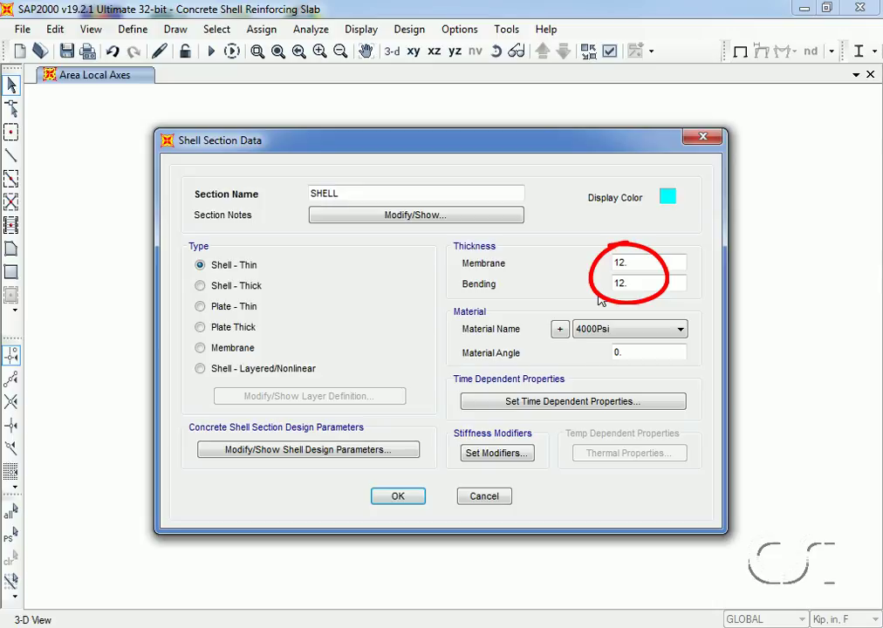
left_click(377, 454)
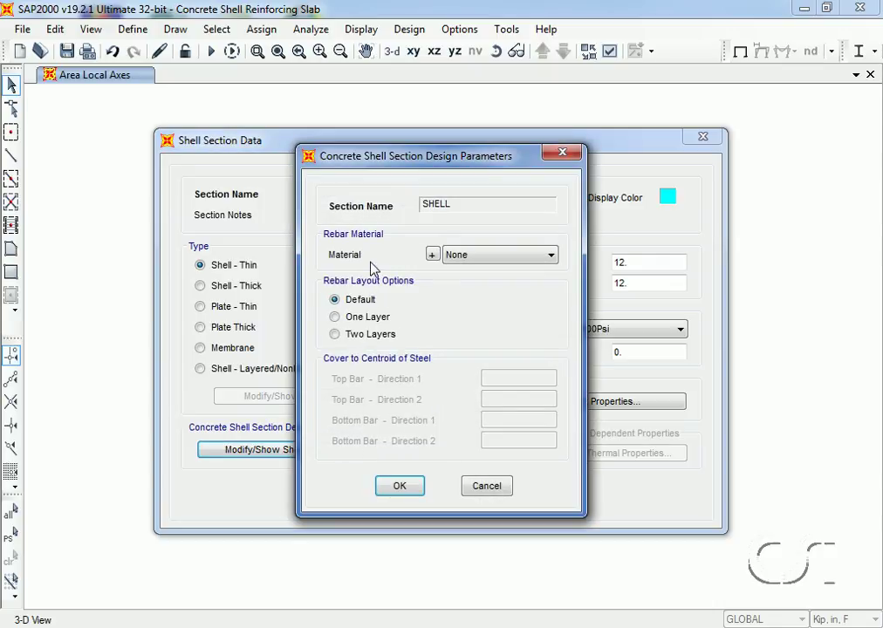
left_click(473, 253)
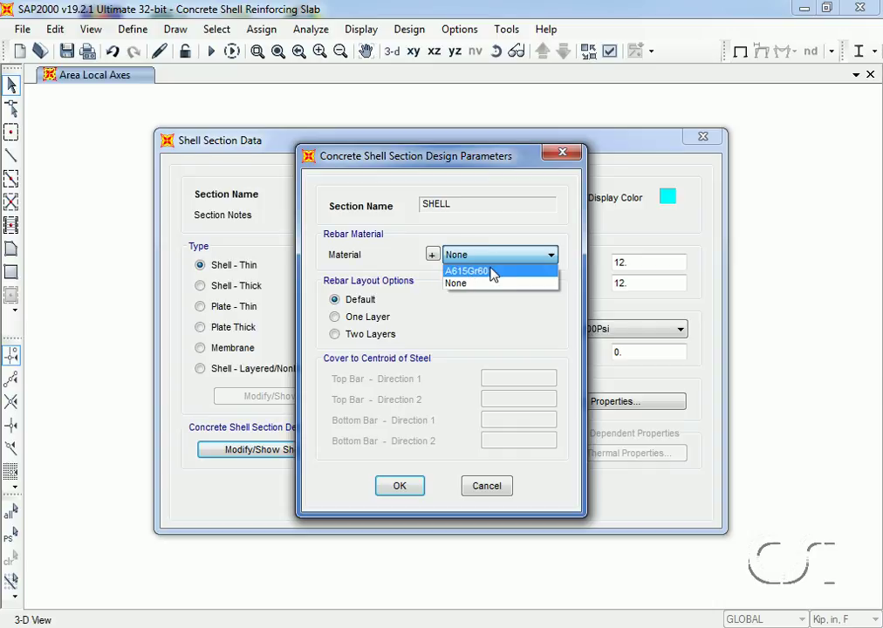
left_click(491, 272)
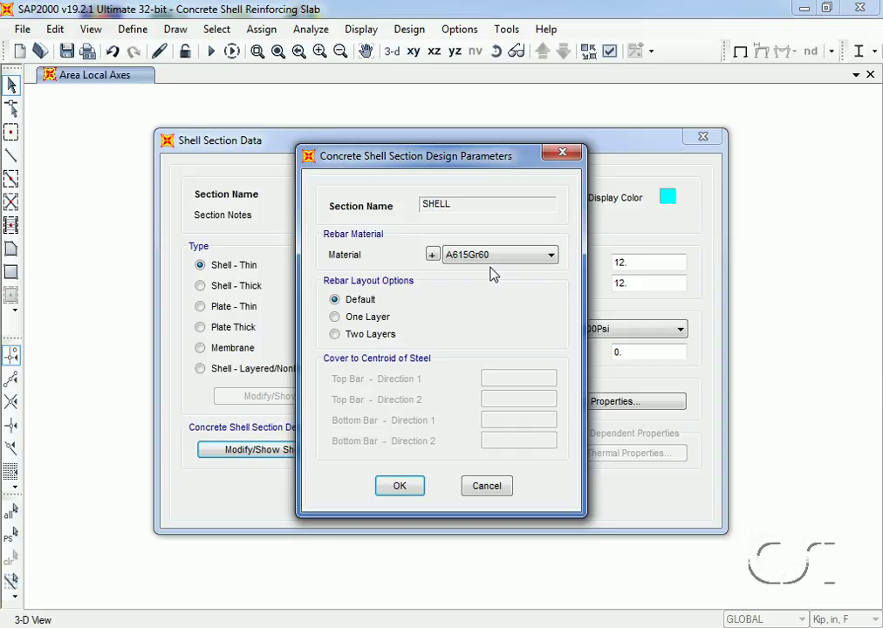
left_click(336, 335)
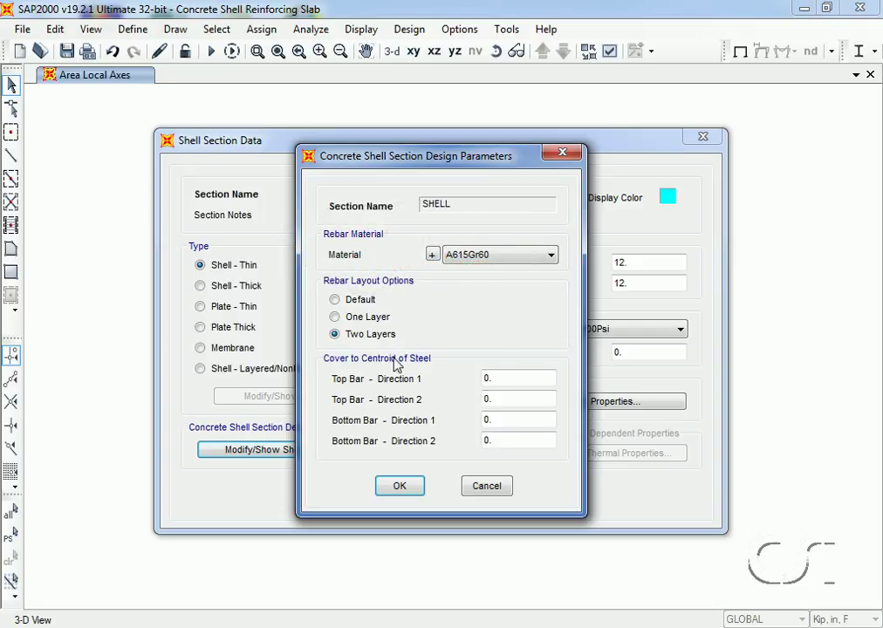
- Set the SHELL section's top and bottom rebar cover to 1.5 in for direction 1 and 2 in for direction 2, and save the section
double_click(502, 376)
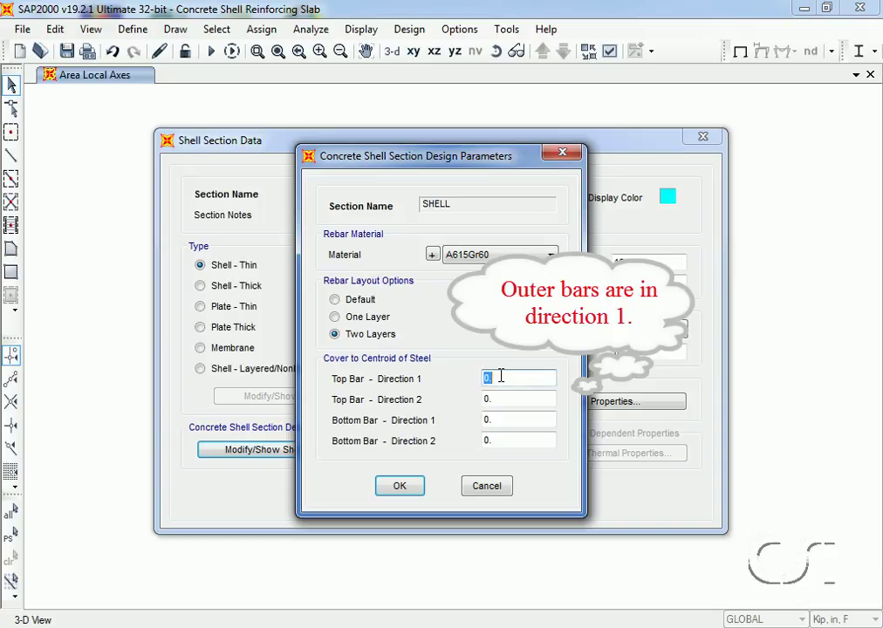
type("1.5")
double_click(495, 421)
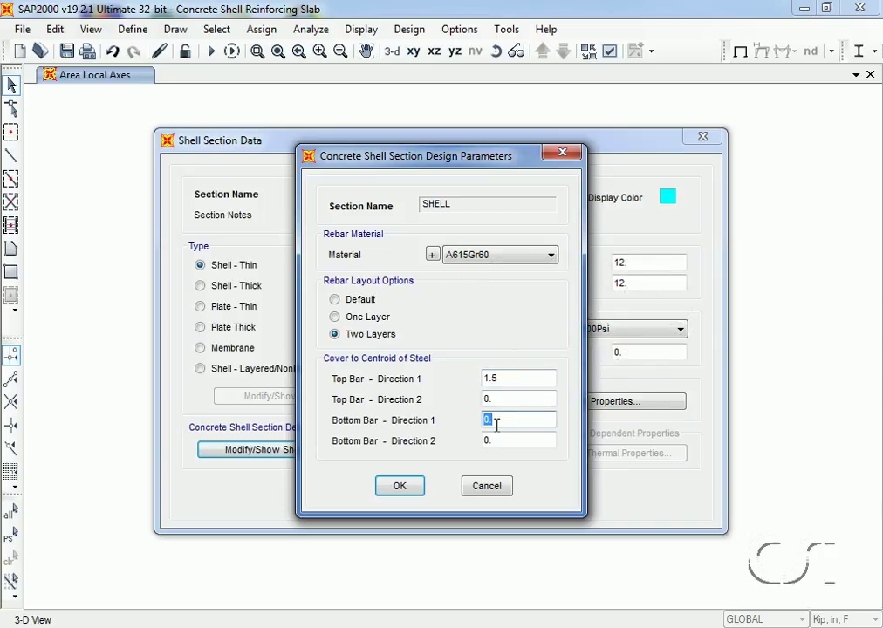
type("1.5")
left_click(494, 399)
double_click(494, 400)
type("2")
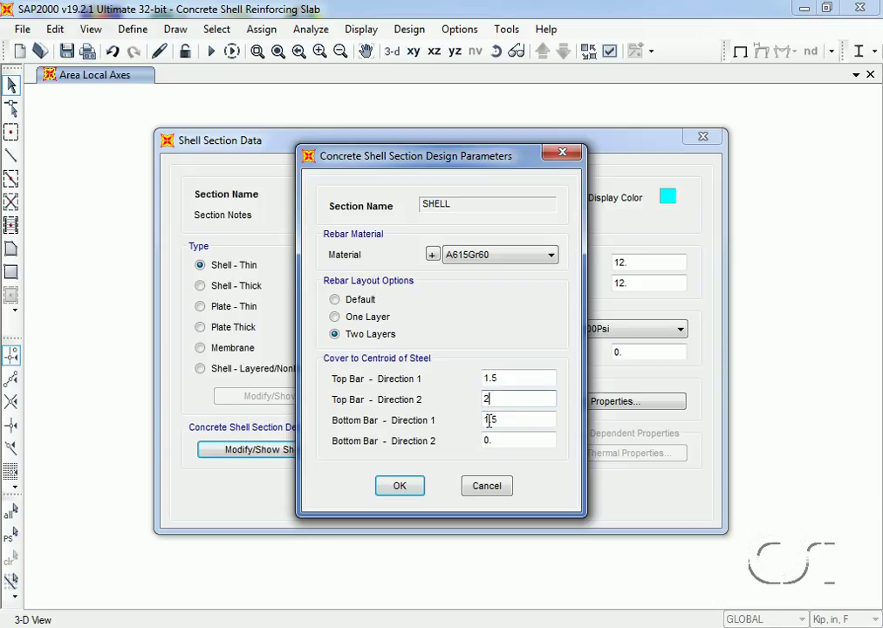
double_click(491, 441)
type("2")
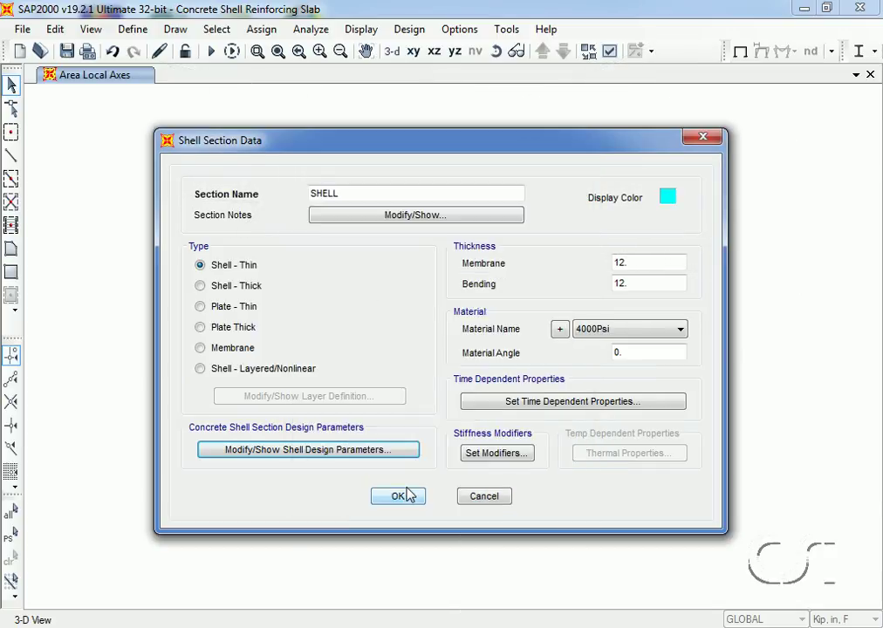
left_click(404, 496)
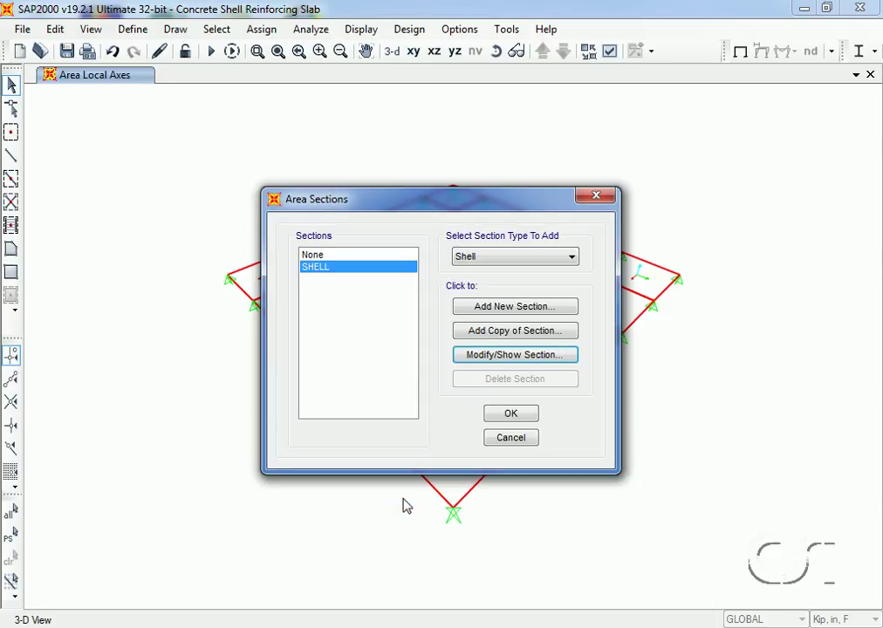
left_click(508, 413)
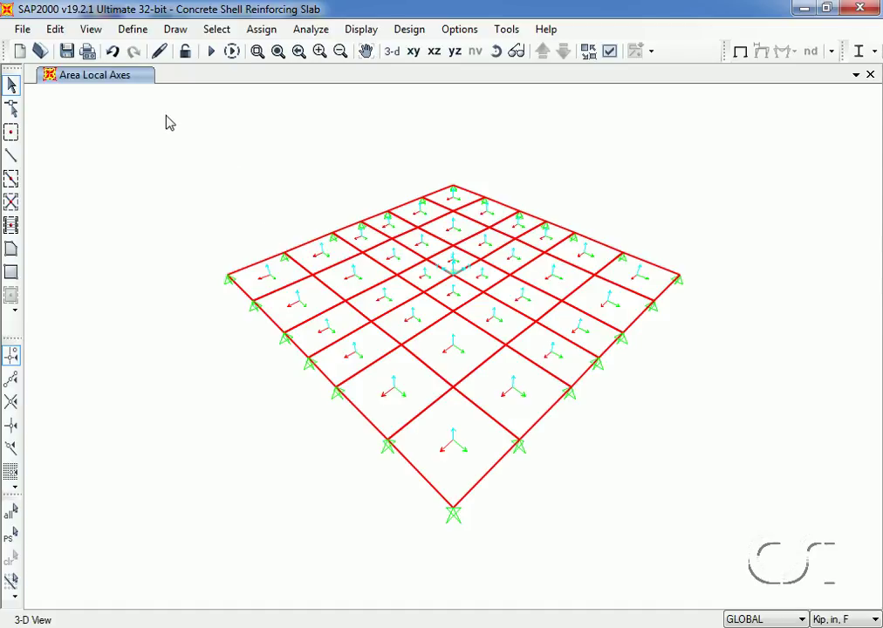
- Assign a uniform gravity load of 0.00035 kip/in² in the LIVE load pattern to all slab areas
left_click_drag(166, 115, 726, 561)
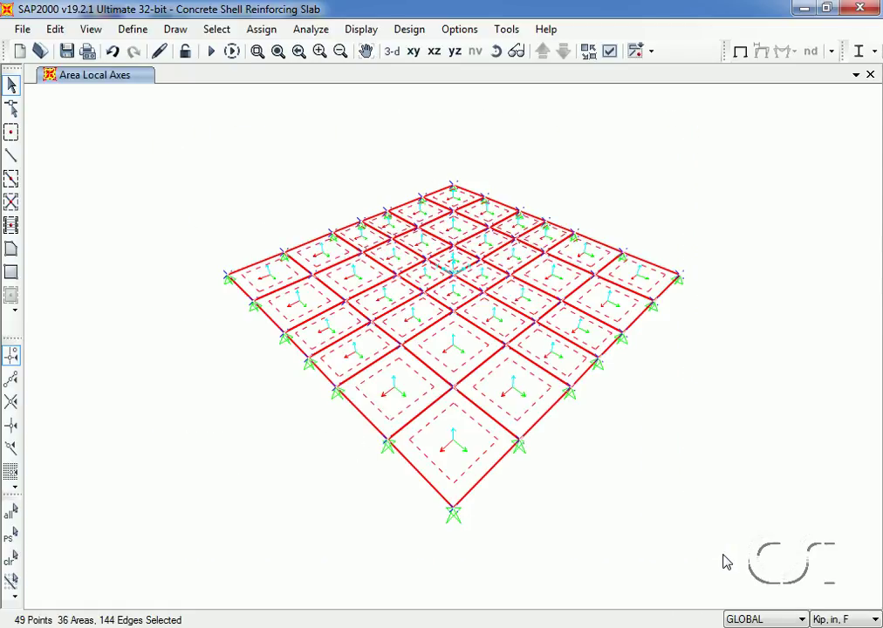
left_click(262, 29)
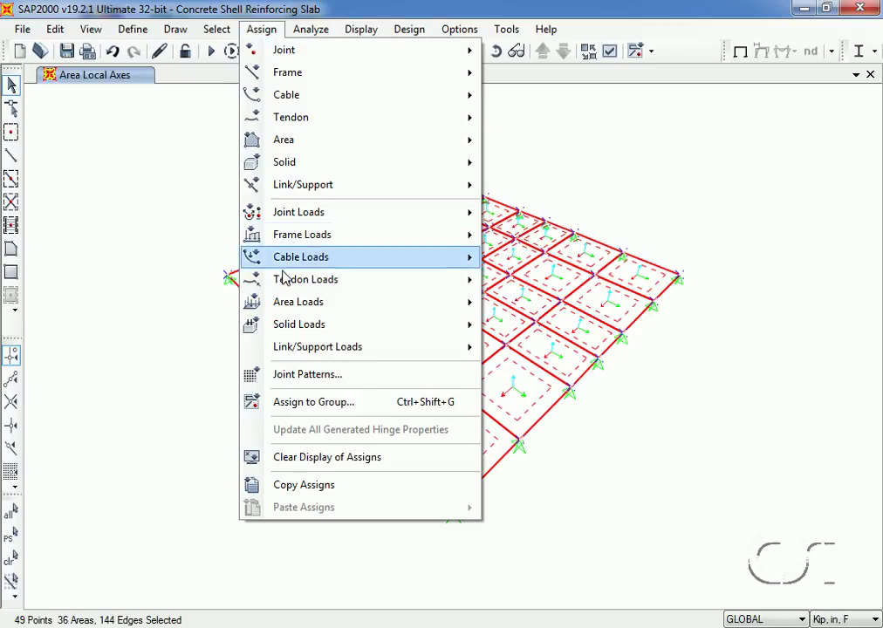
mouse_move(342, 310)
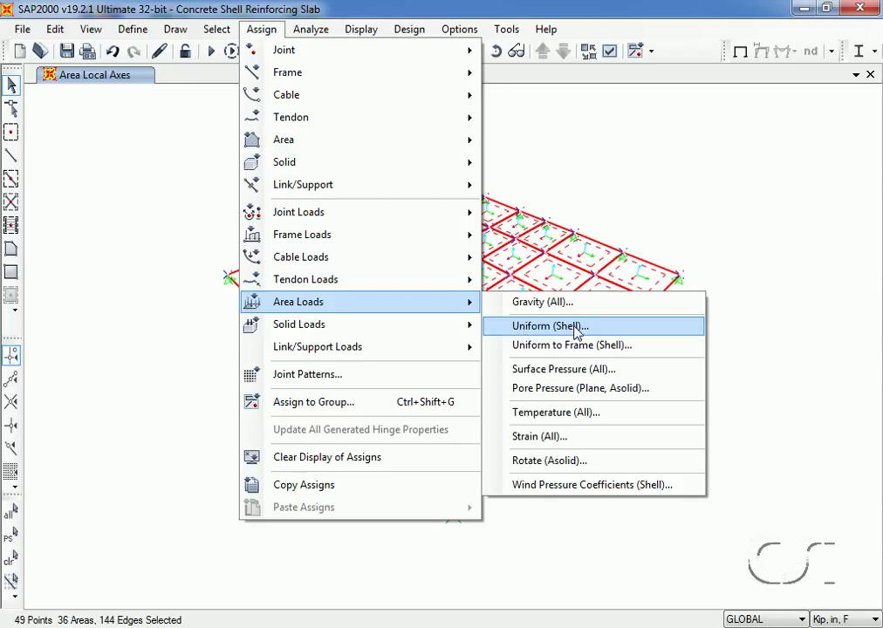
left_click(576, 329)
left_click(453, 190)
left_click(435, 220)
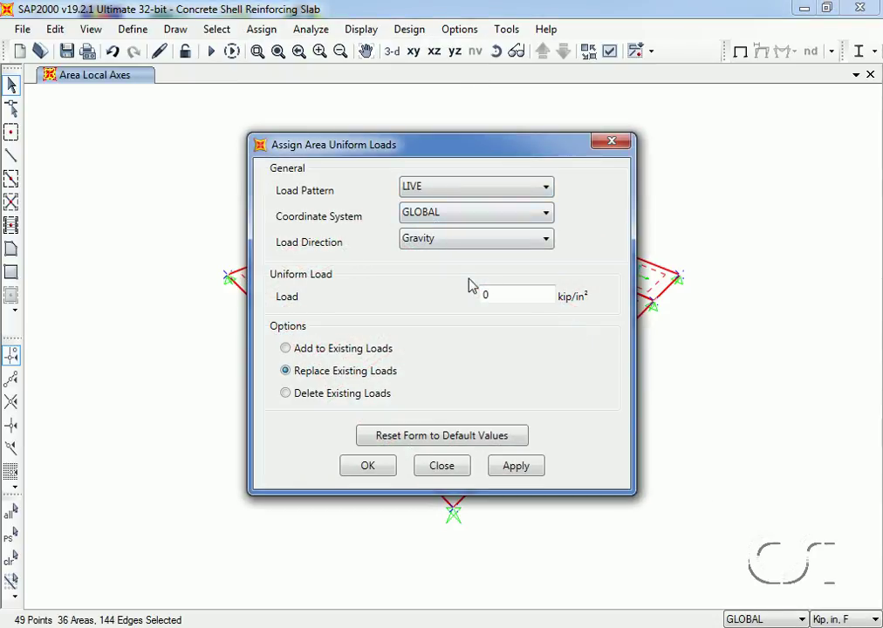
left_click(489, 294)
type(".00035")
left_click(496, 468)
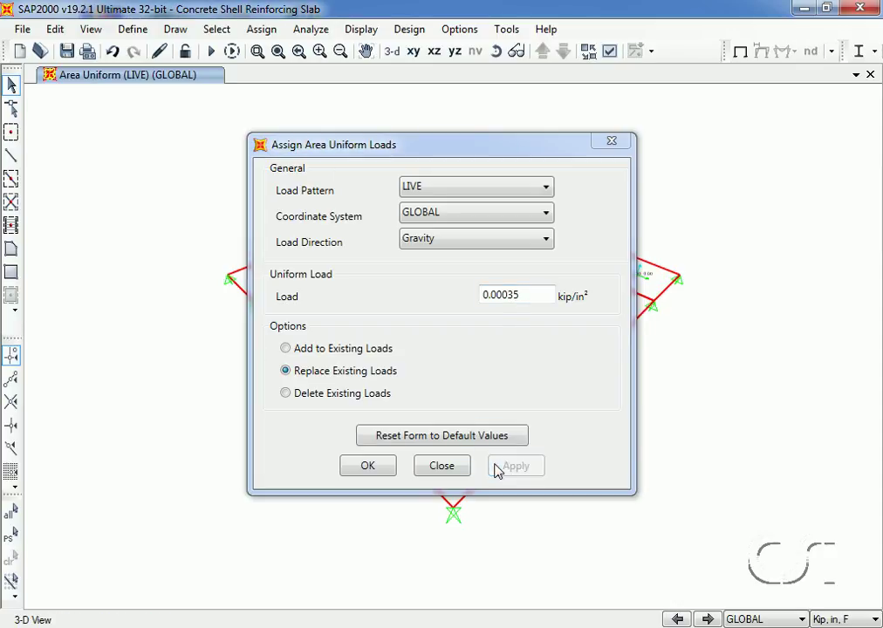
left_click(368, 466)
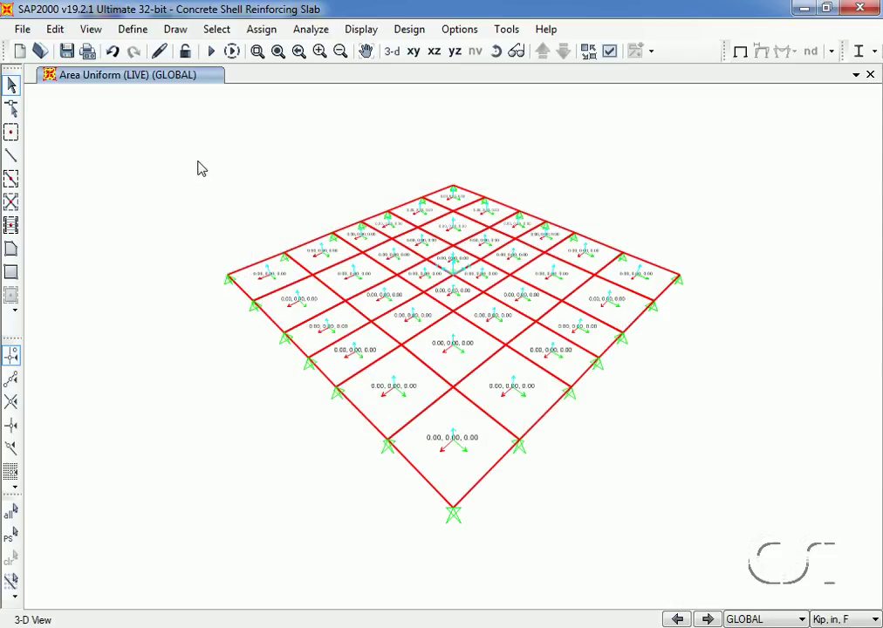
- Create a new load combination named SLAB_Design
left_click(131, 31)
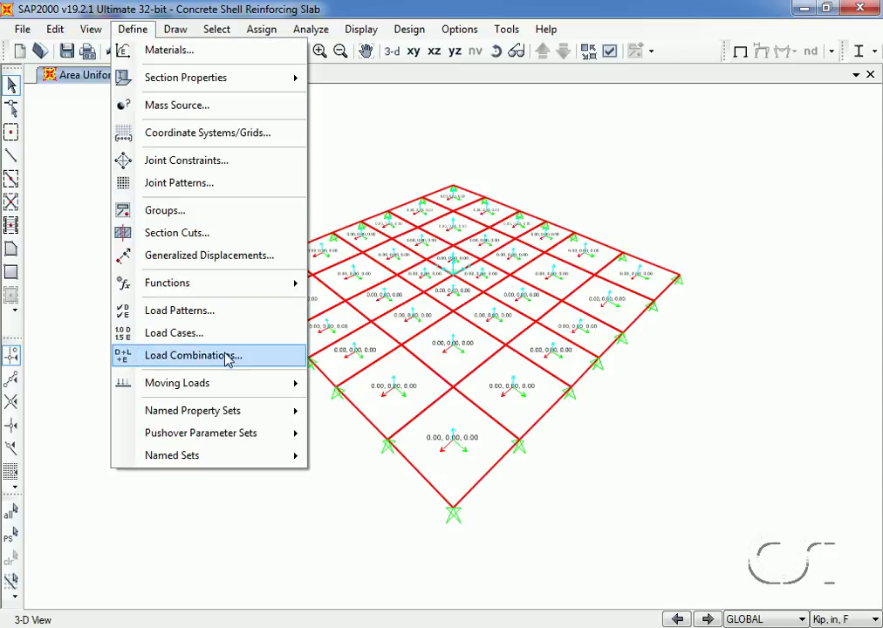
left_click(236, 358)
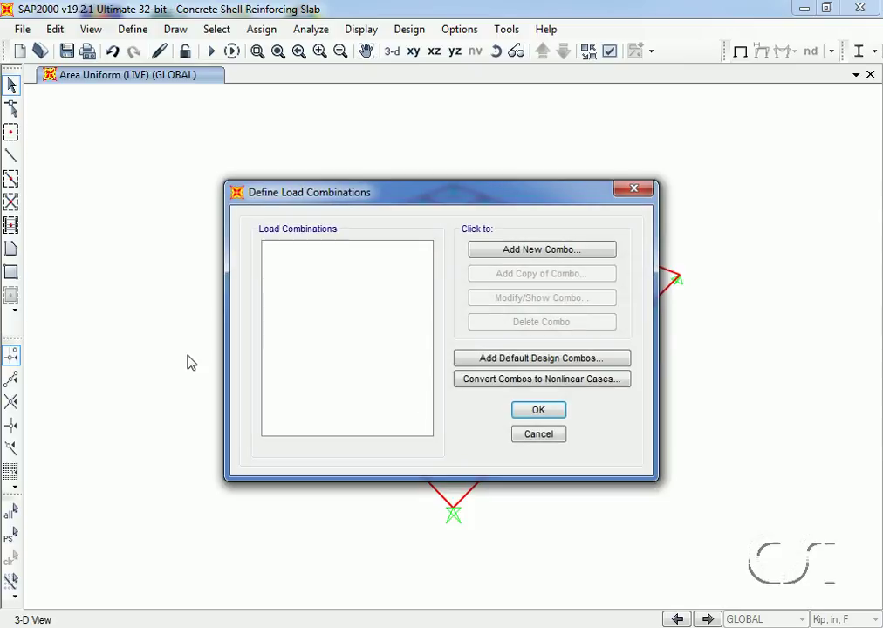
left_click(564, 251)
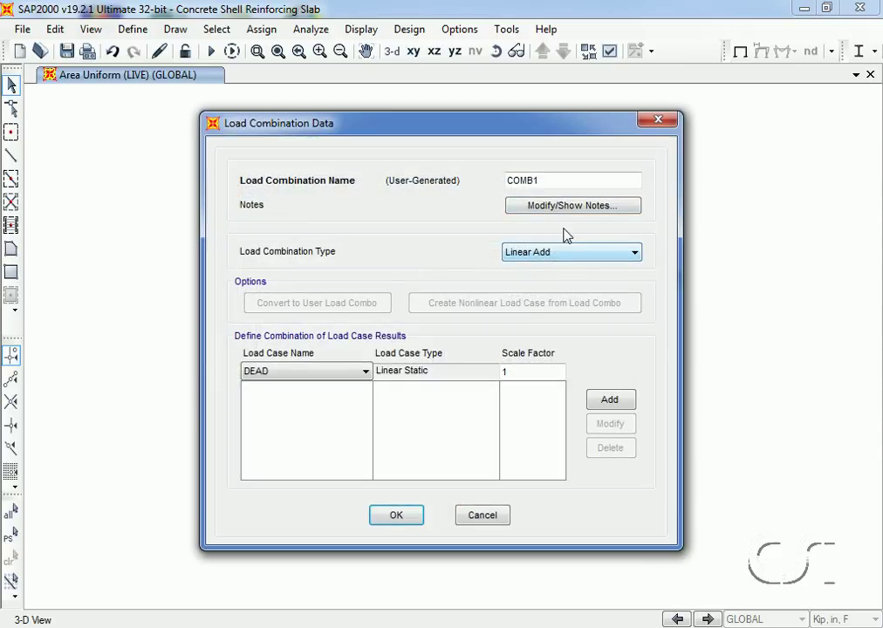
double_click(554, 179)
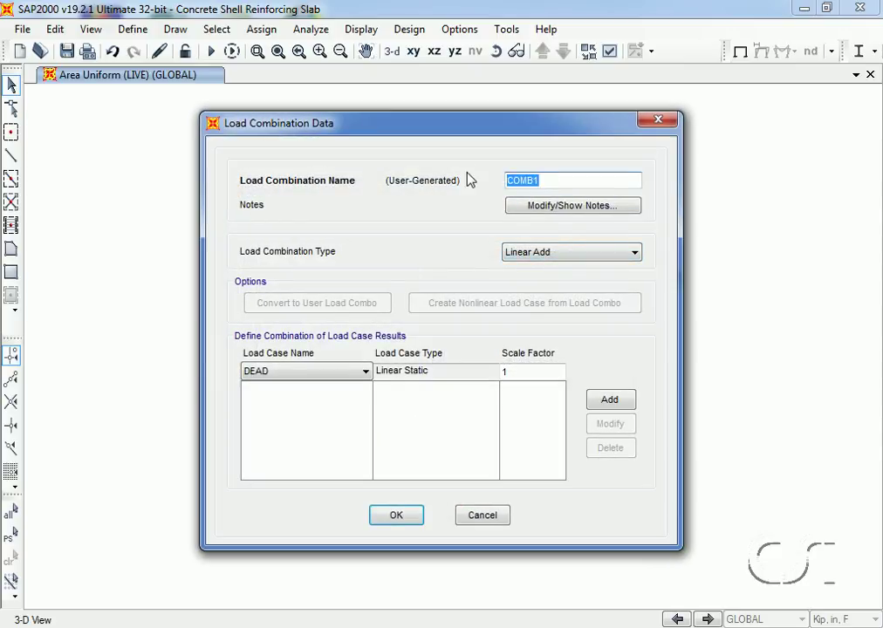
type("SLAB_Design")
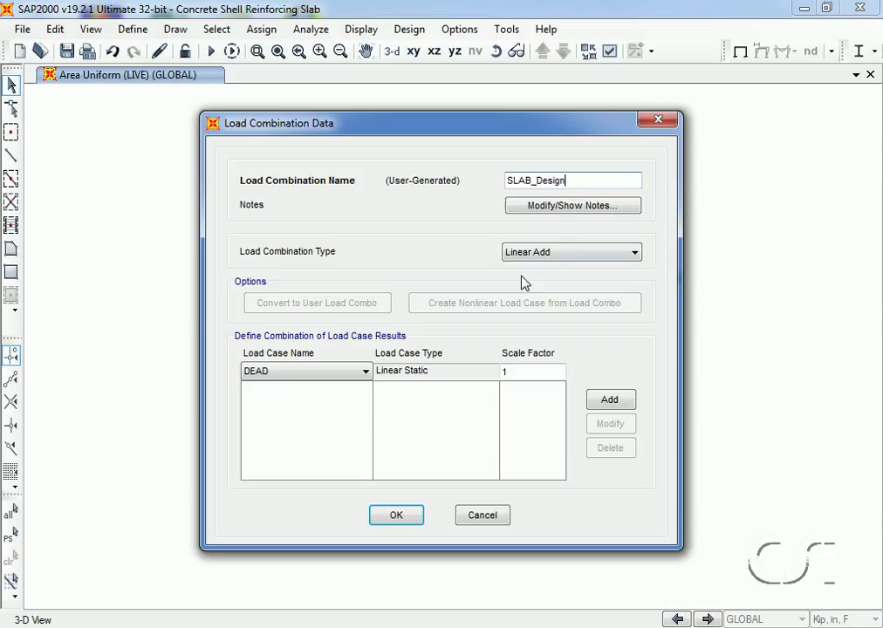
- Add DEAD with scale factor 1.2 and LIVE with scale factor 1.6 to the SLAB_Design combination and save it
left_click(515, 371)
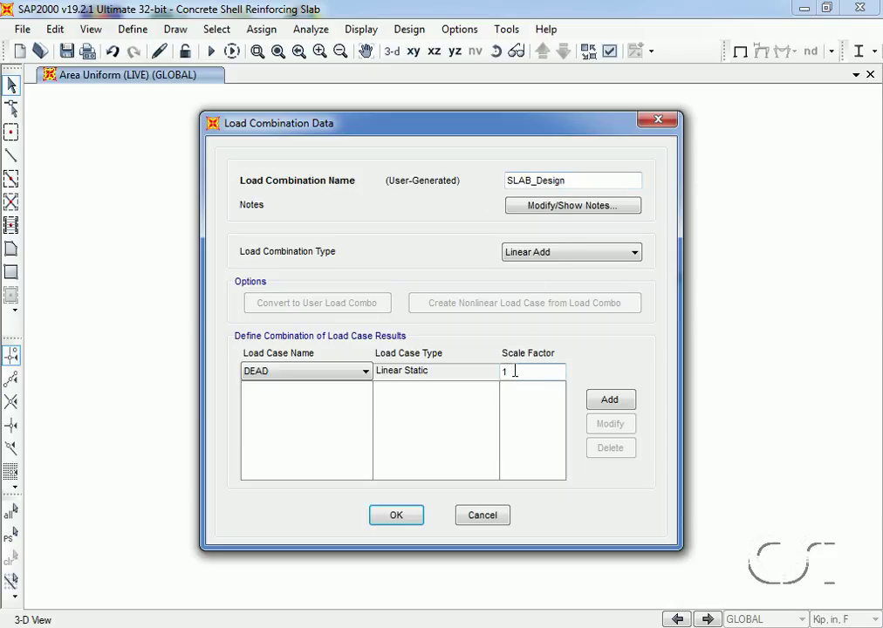
type(".2")
left_click(610, 401)
left_click(366, 371)
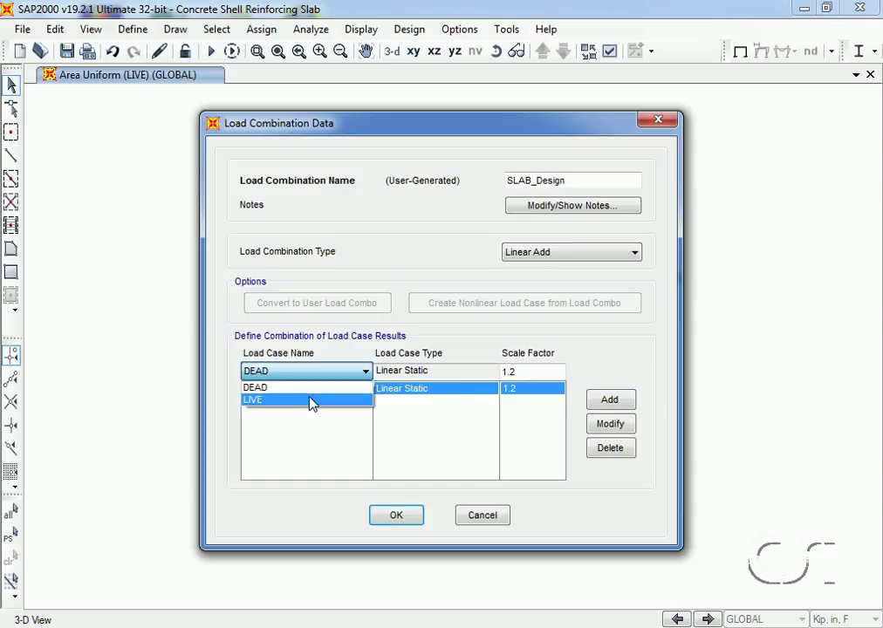
left_click(312, 402)
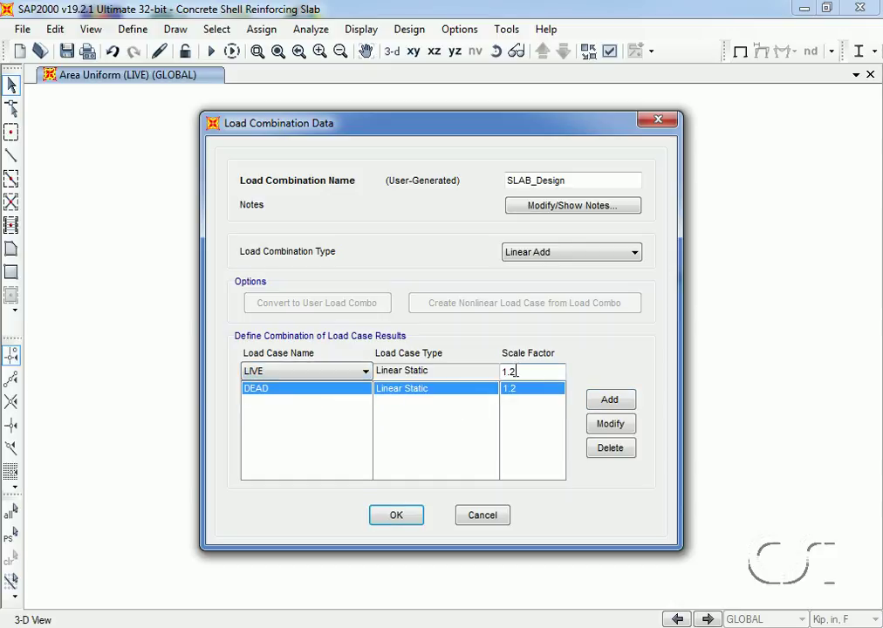
key("BackSpace")
type("6")
left_click(608, 402)
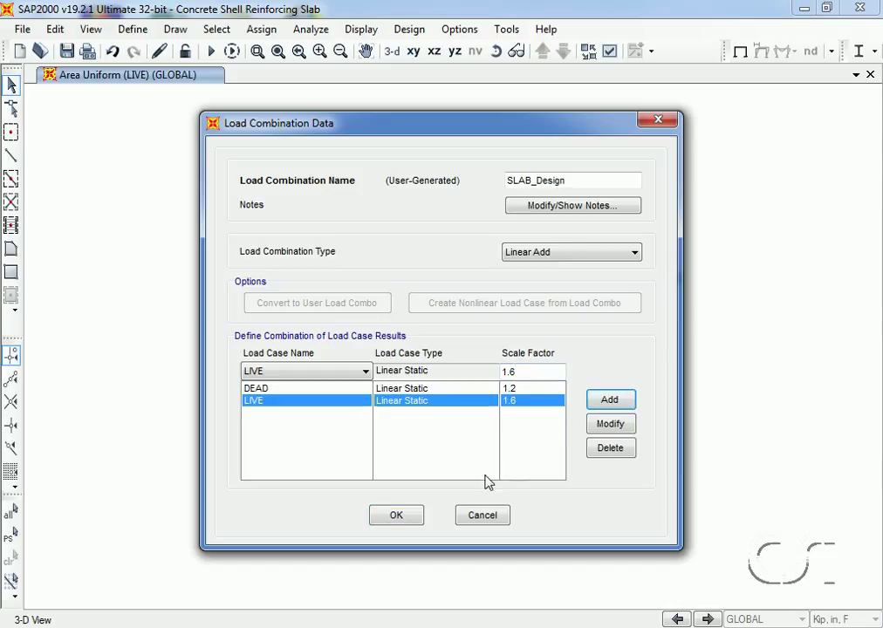
left_click(397, 516)
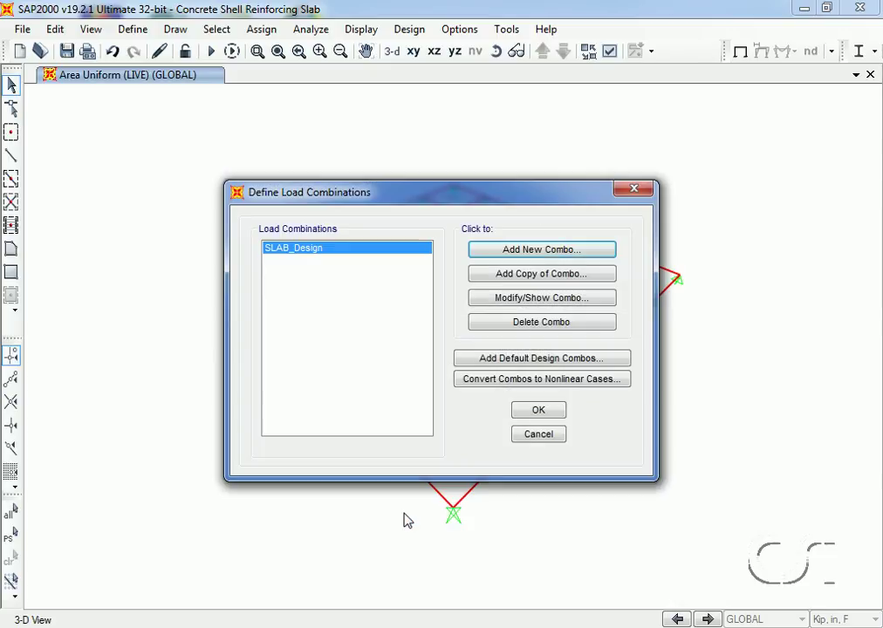
left_click(537, 412)
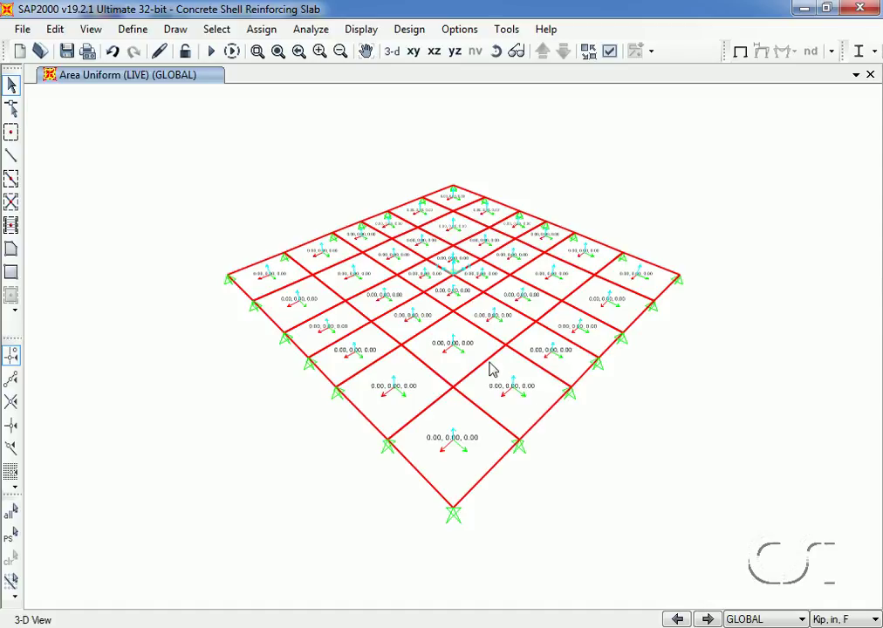
- Switch to the XY plan view and run the analysis with the MODAL load case excluded
left_click(416, 56)
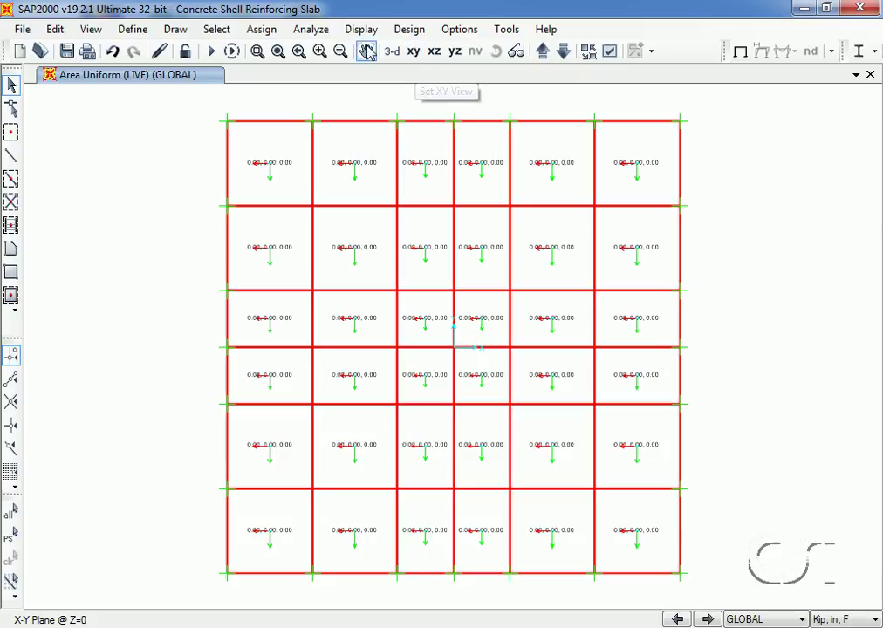
left_click(312, 32)
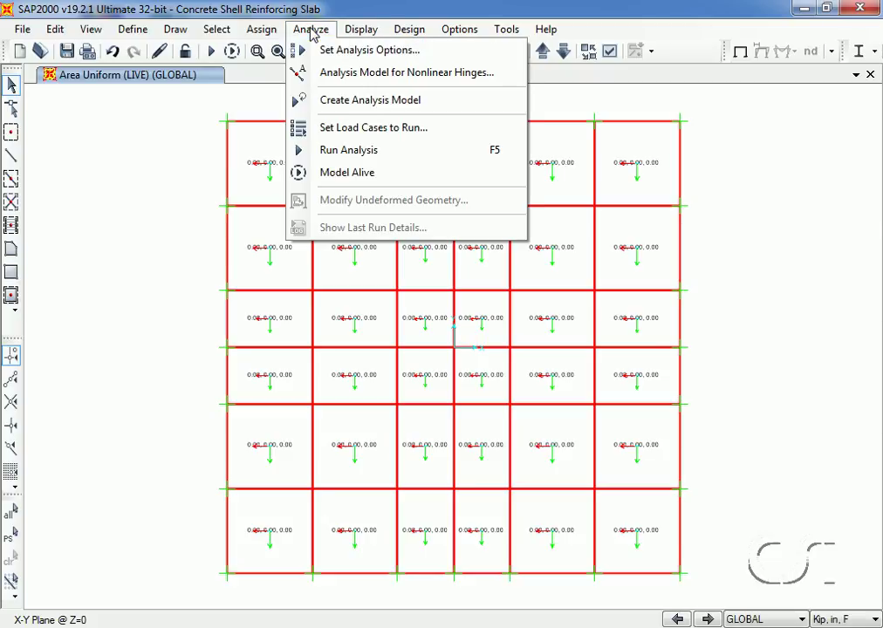
left_click(353, 152)
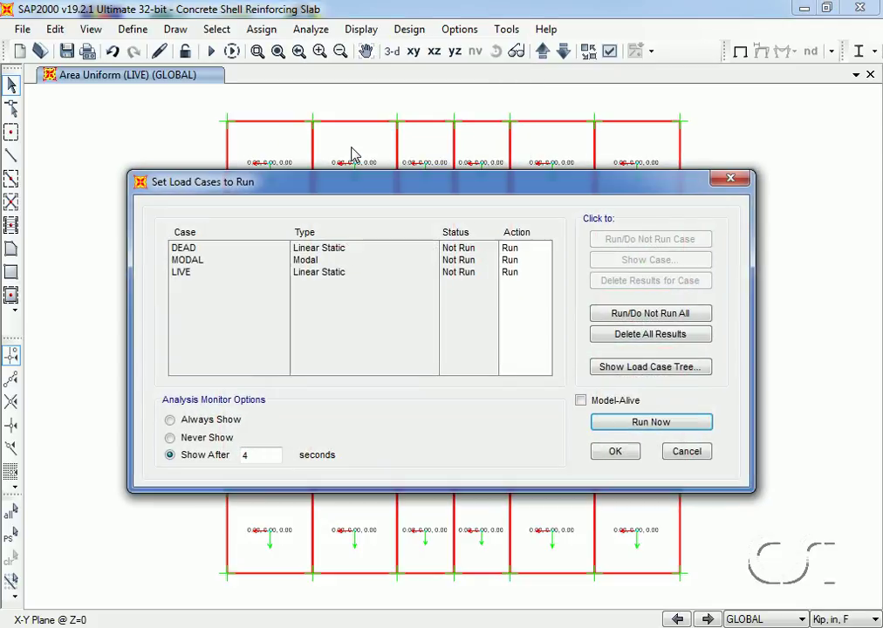
left_click(464, 260)
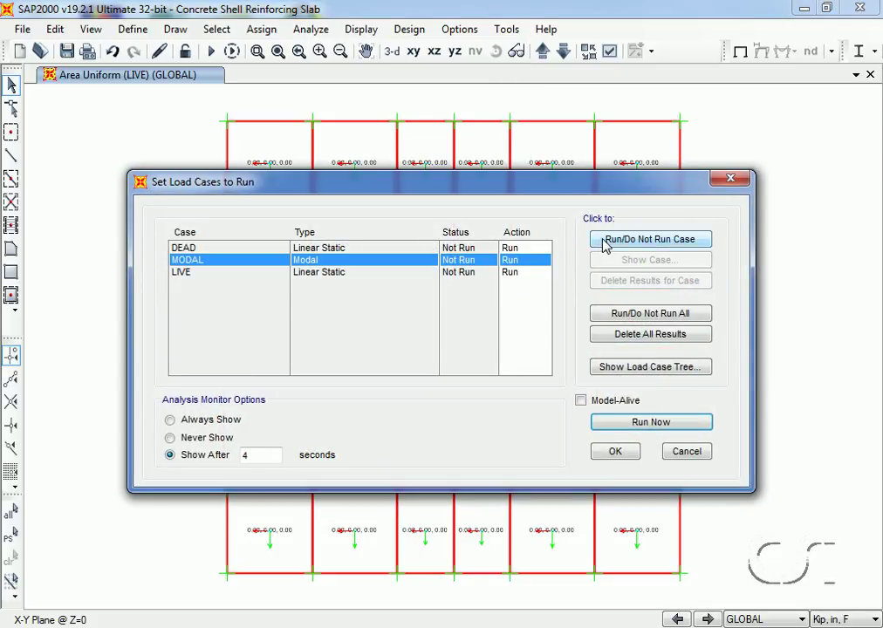
left_click(604, 240)
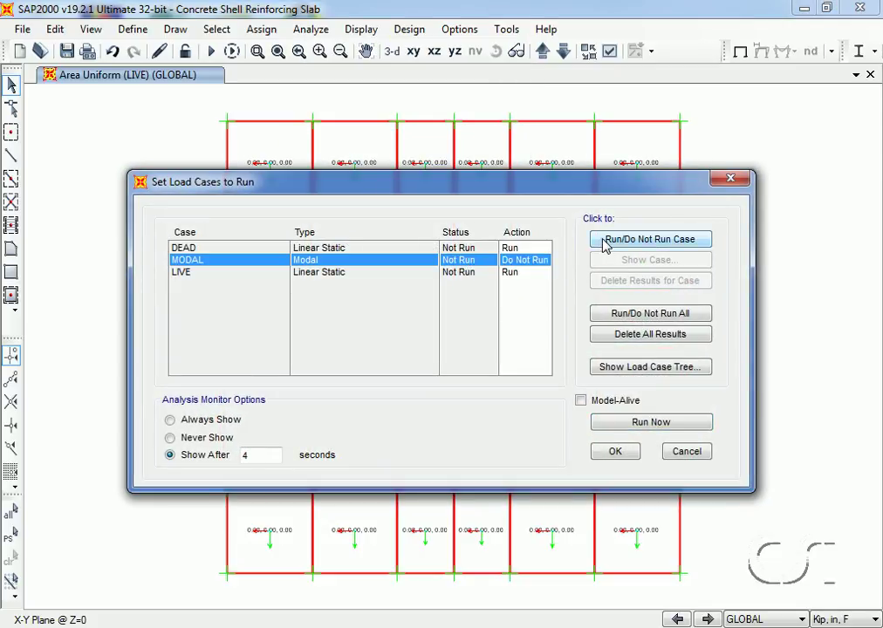
left_click(651, 422)
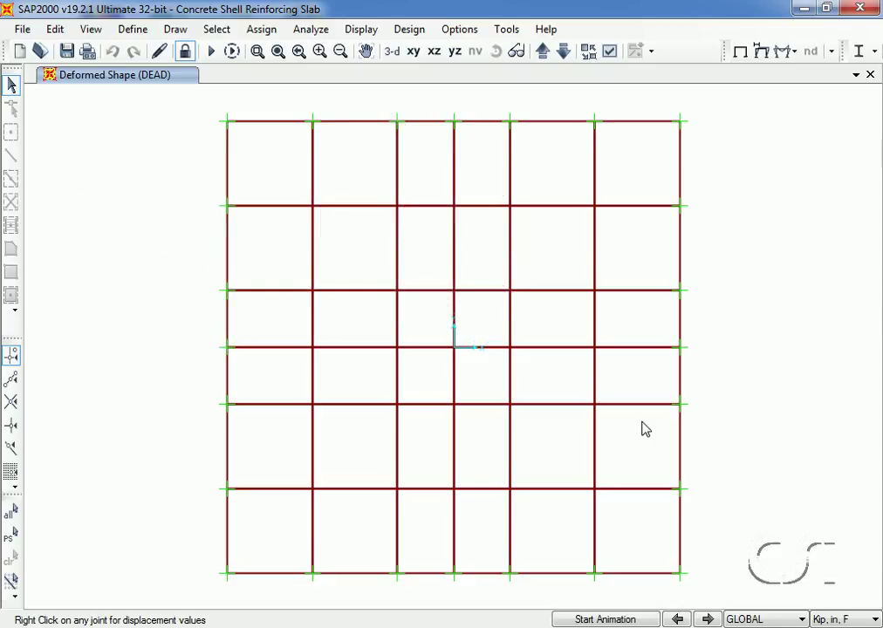
- Display the concrete design N11 shell force contours on the bottom face for the SLAB_Design combination
left_click(368, 34)
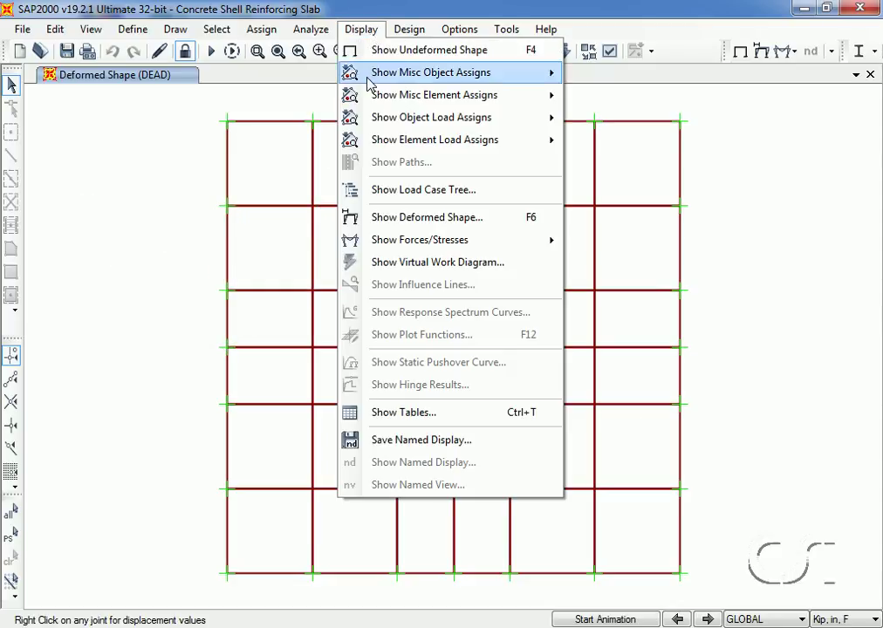
mouse_move(382, 243)
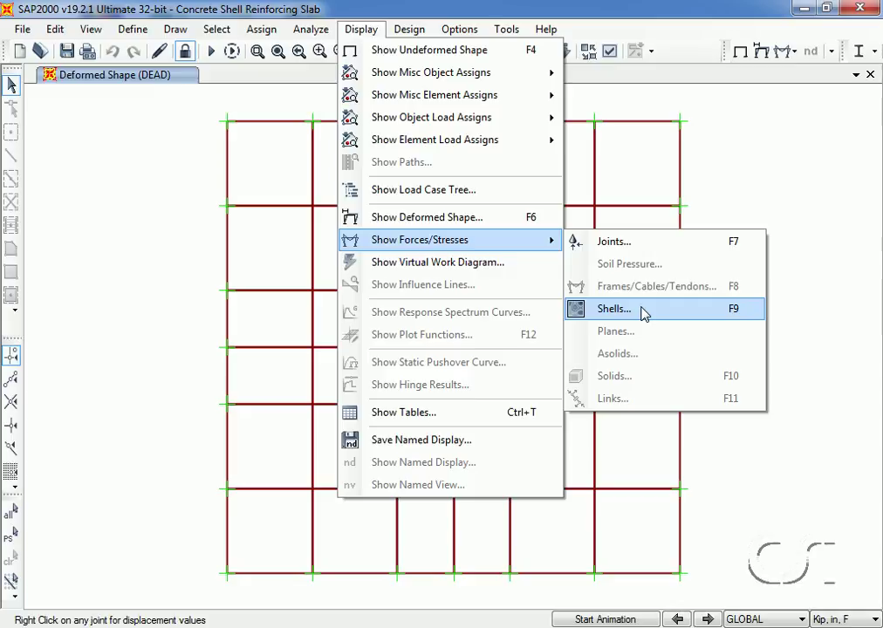
left_click(642, 311)
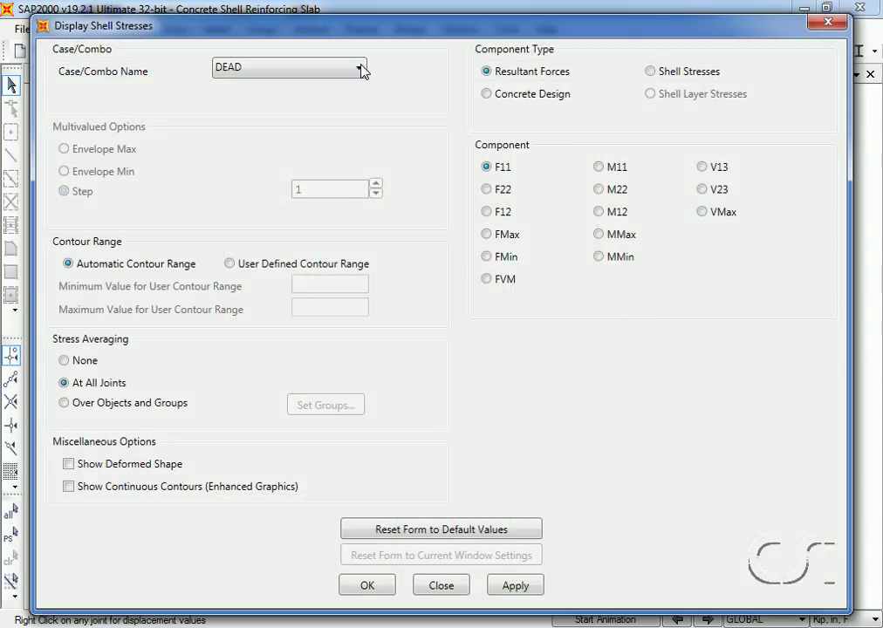
left_click(358, 69)
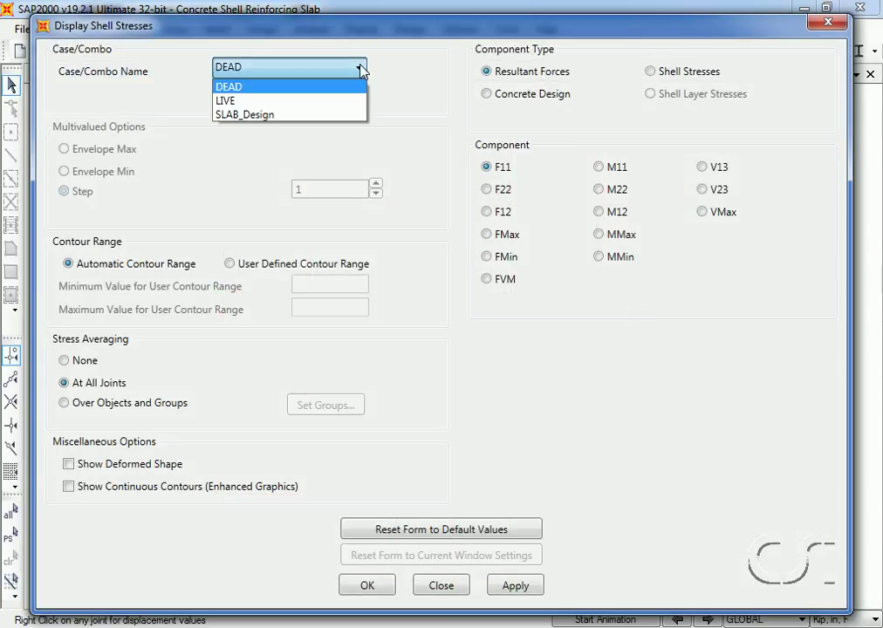
left_click(282, 115)
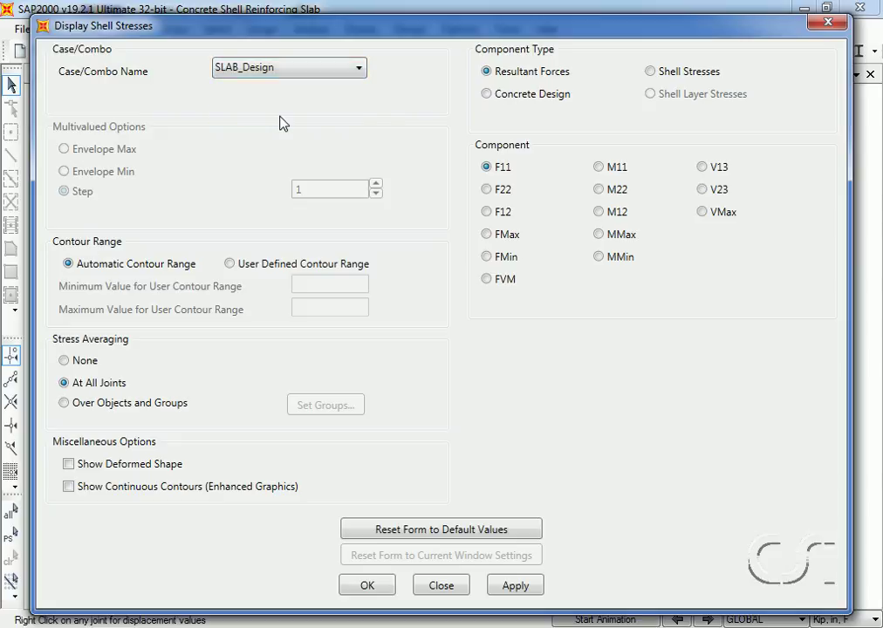
left_click(491, 96)
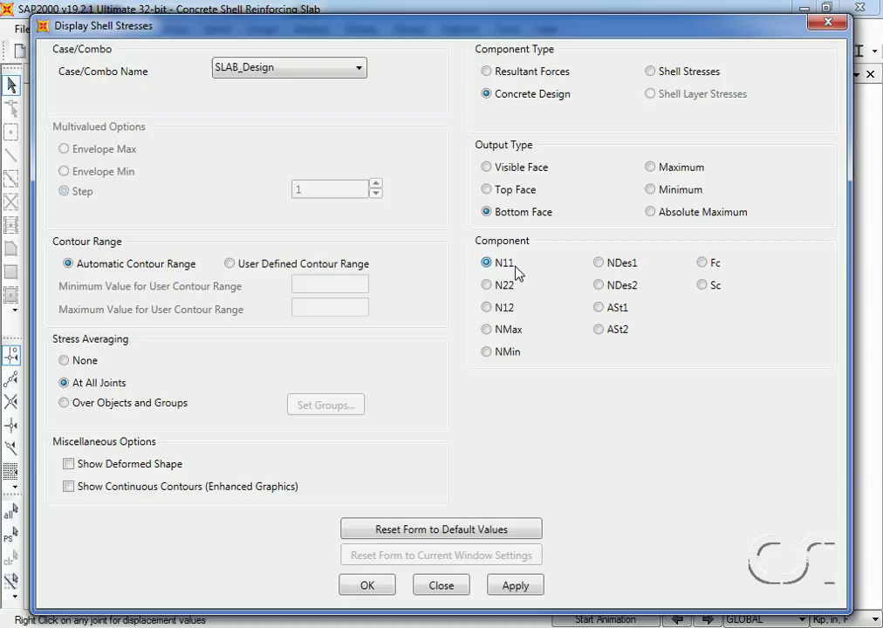
left_click(370, 585)
mouse_move(335, 506)
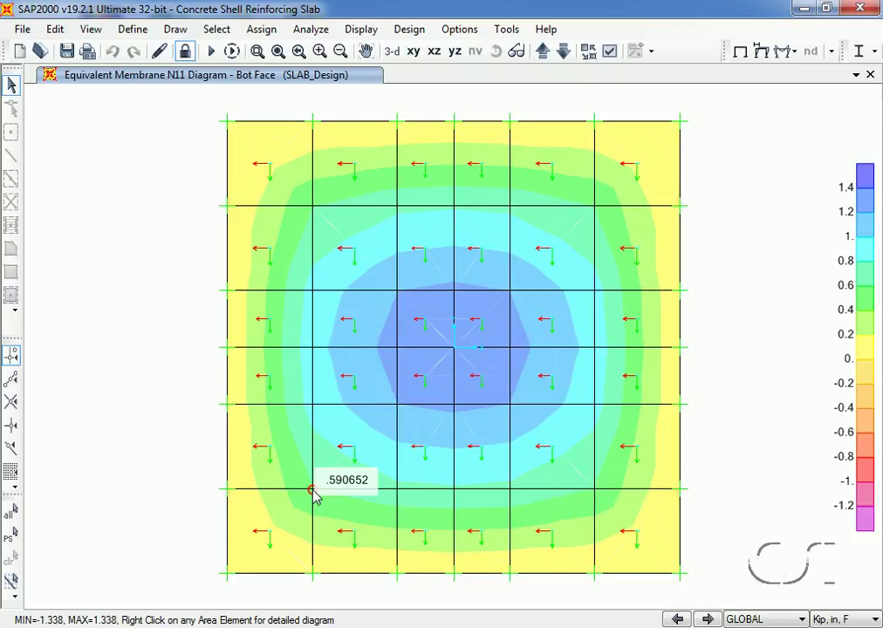
- Display the equivalent membrane force N12 contours on the slab's bottom face for SLAB_Design
left_click(364, 32)
mouse_move(415, 241)
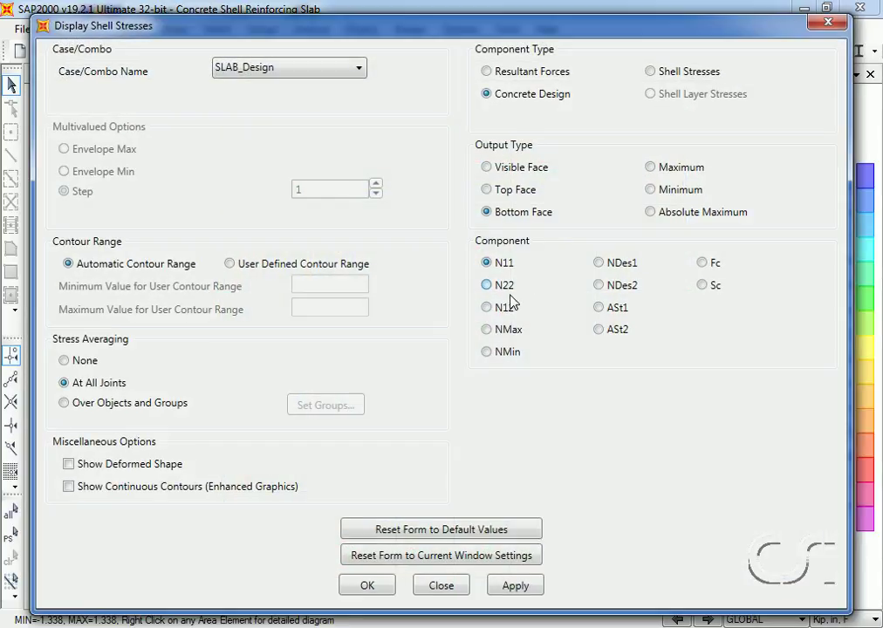
left_click(496, 312)
left_click(379, 587)
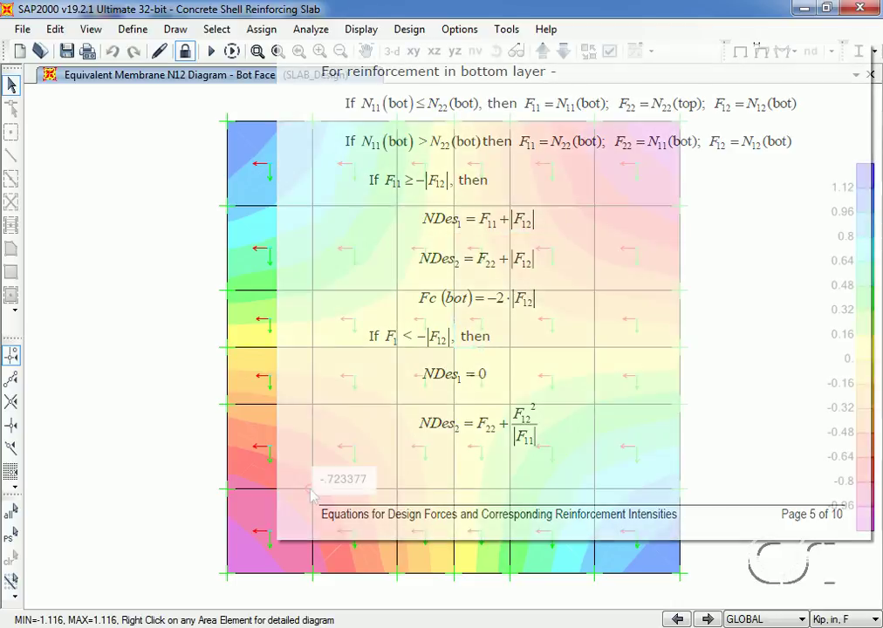
- Display the design force NDes1 contours on the slab's bottom face for SLAB_Design
left_click(361, 28)
mouse_move(471, 240)
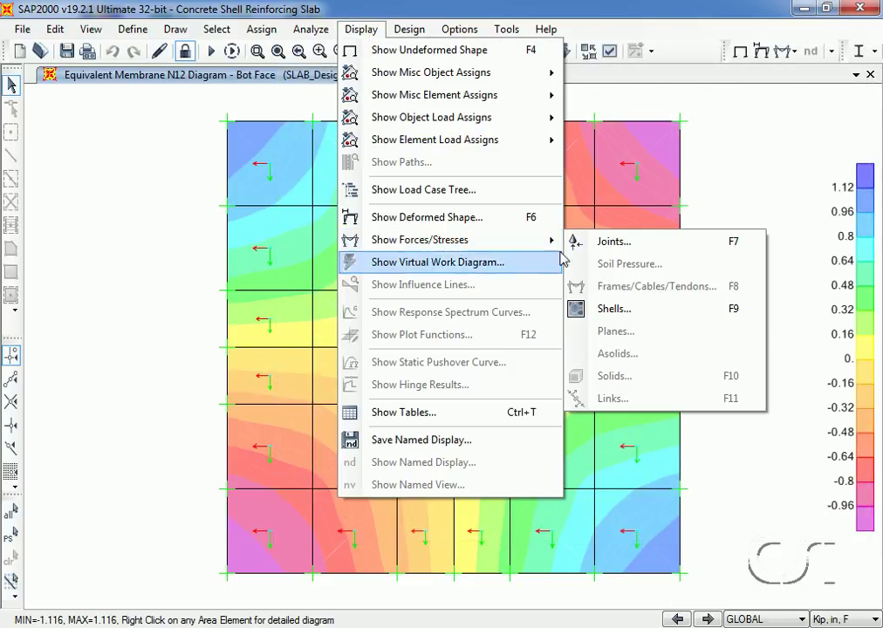
left_click(614, 309)
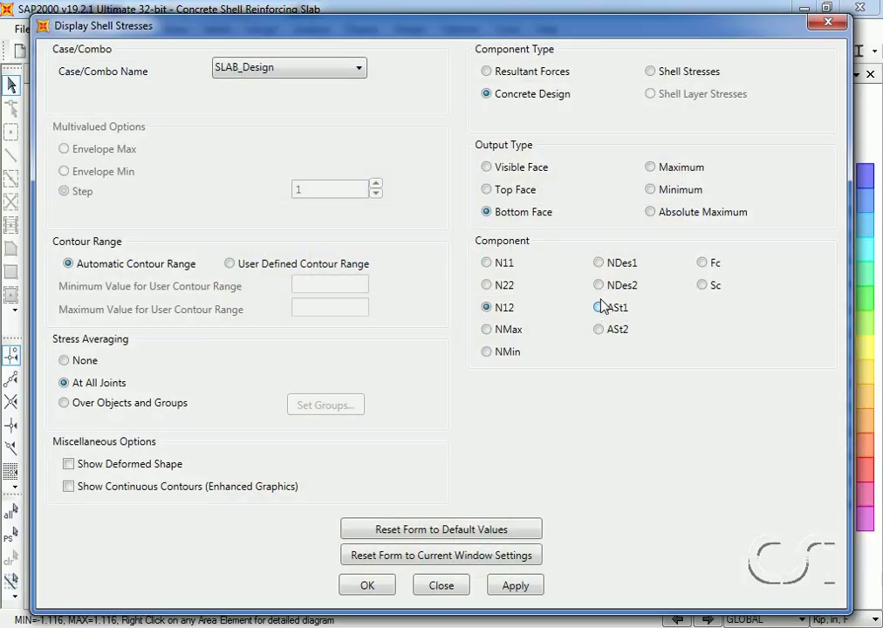
left_click(611, 263)
left_click(370, 587)
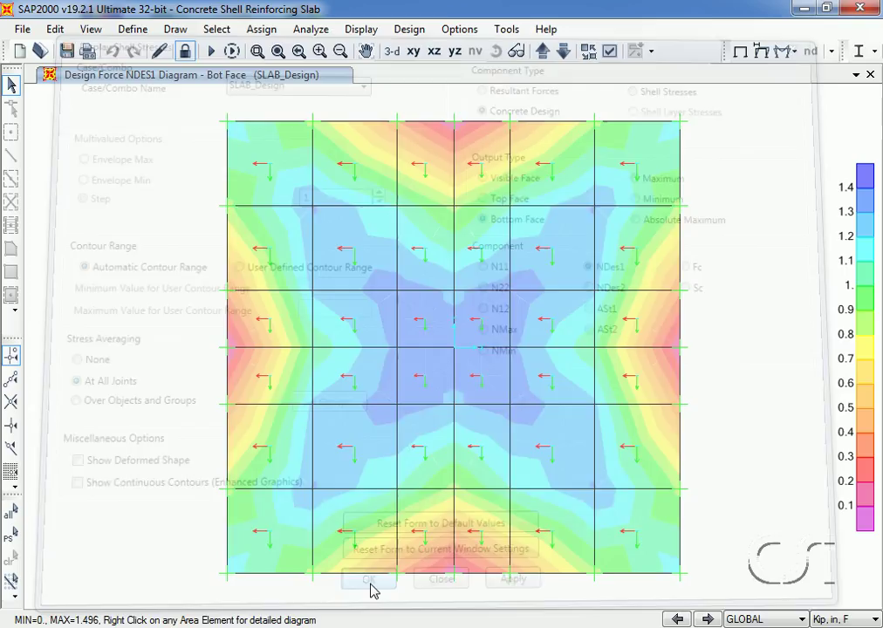
mouse_move(312, 493)
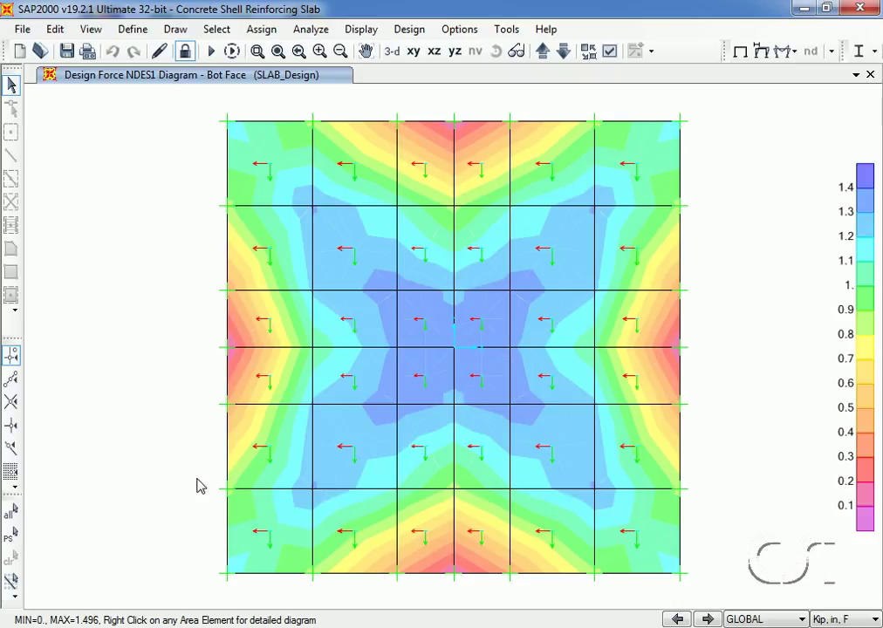
- Display the reinforcement intensity ASt1 contours on the slab's bottom face for SLAB_Design
left_click(363, 30)
mouse_move(503, 239)
left_click(598, 310)
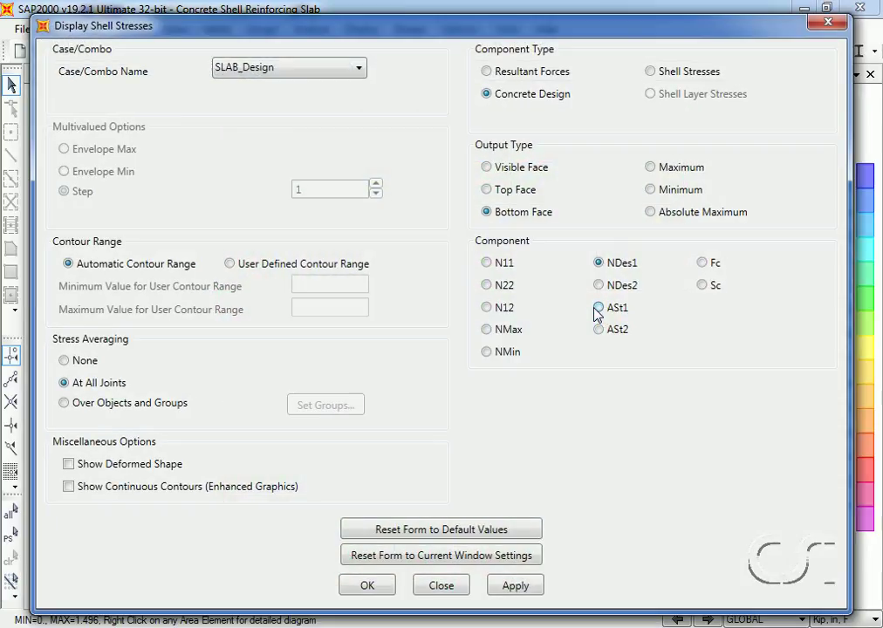
left_click(598, 308)
left_click(367, 585)
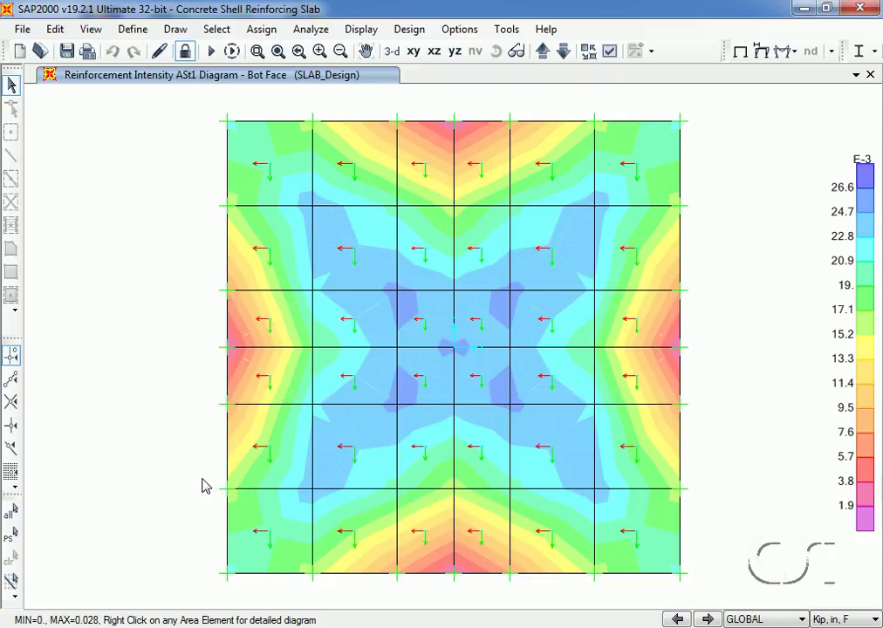
- Display the concrete design N12 membrane force contours on the slab's top face for SLAB_Design
left_click(362, 33)
mouse_move(387, 241)
left_click(604, 309)
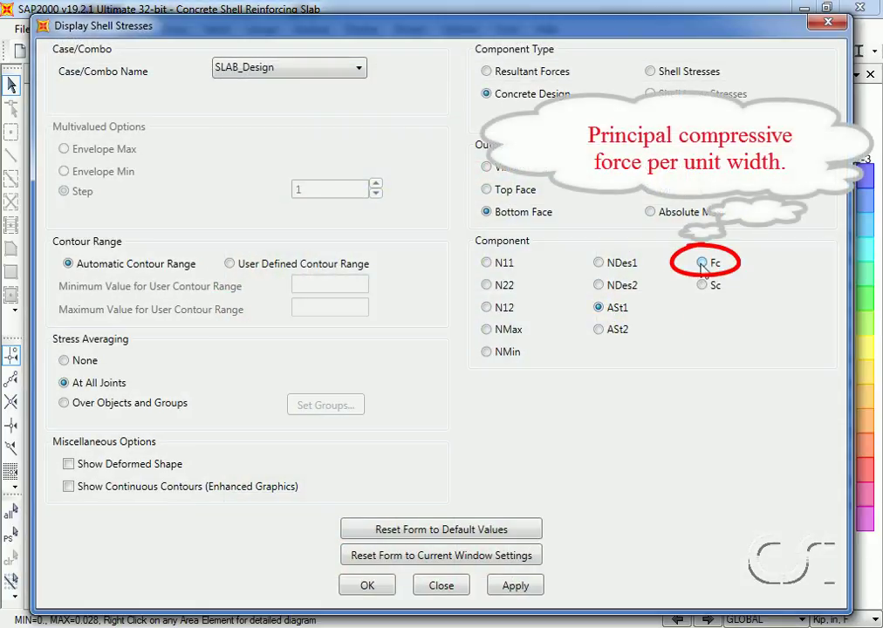
left_click(703, 263)
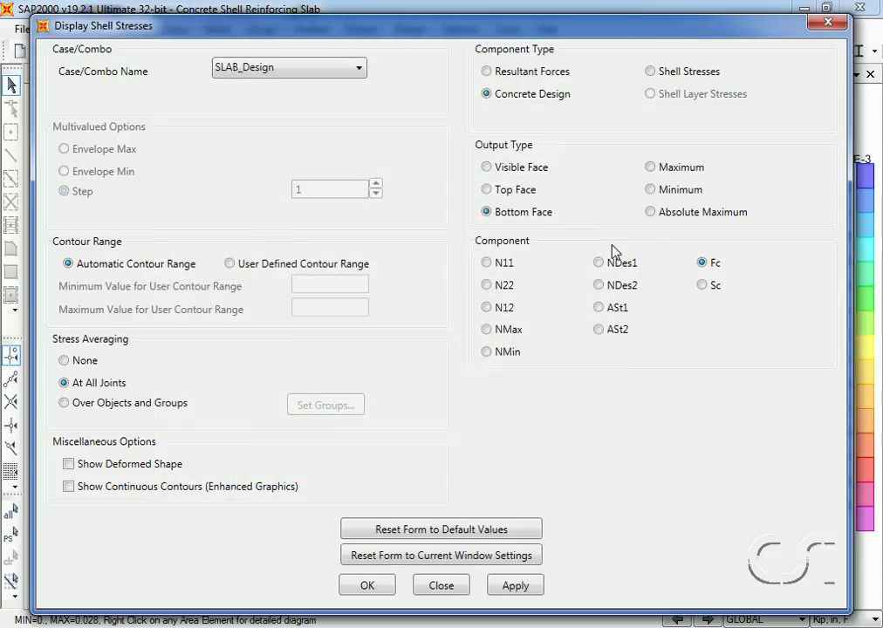
left_click(486, 190)
left_click(486, 307)
left_click(365, 585)
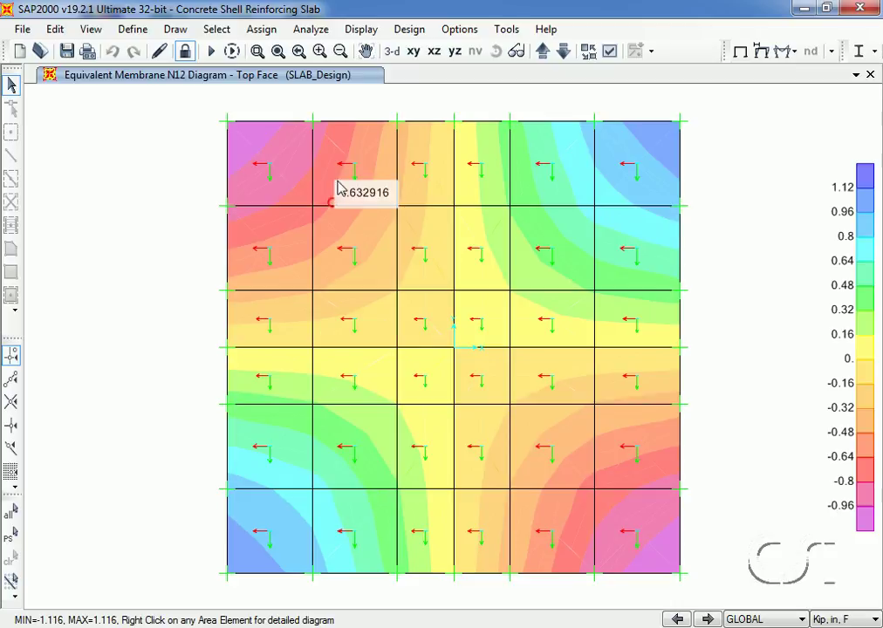
- Display the principal compressive force Fc contours on the slab's top face for SLAB_Design
left_click(362, 28)
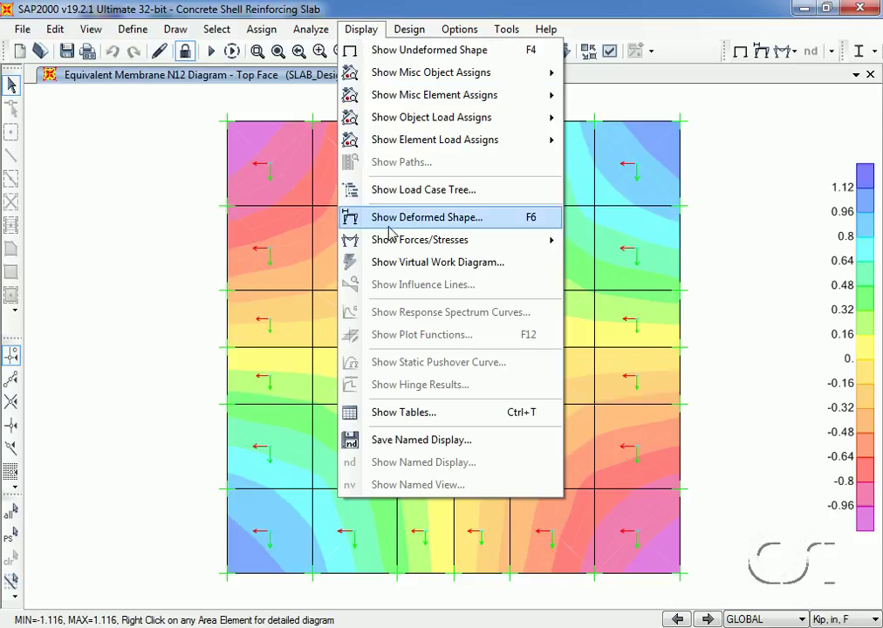
mouse_move(375, 239)
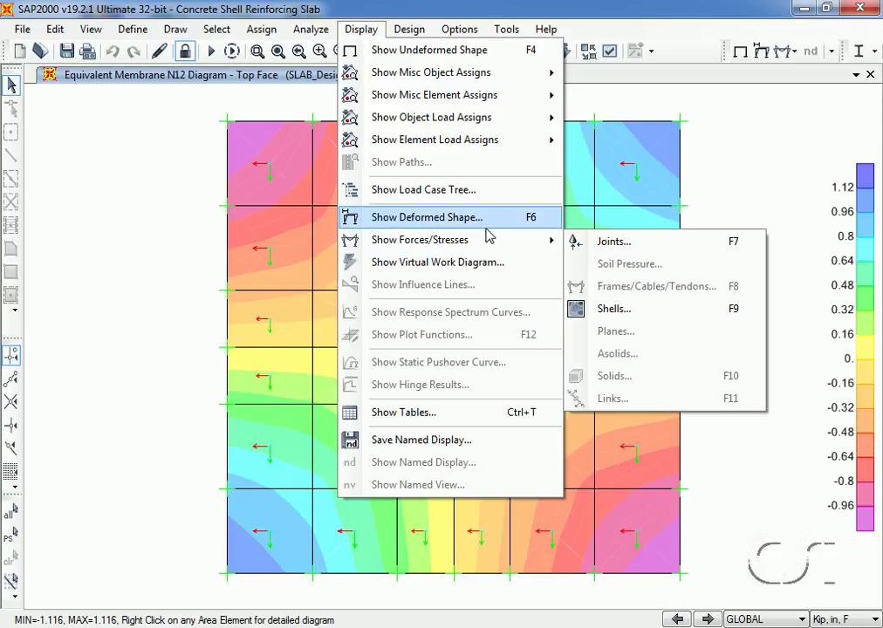
left_click(614, 309)
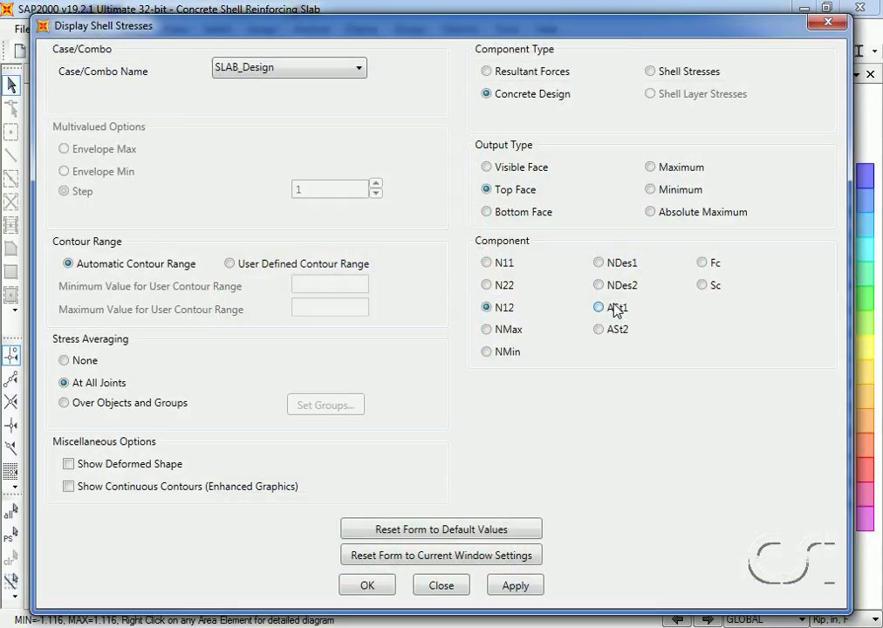
left_click(703, 263)
left_click(373, 583)
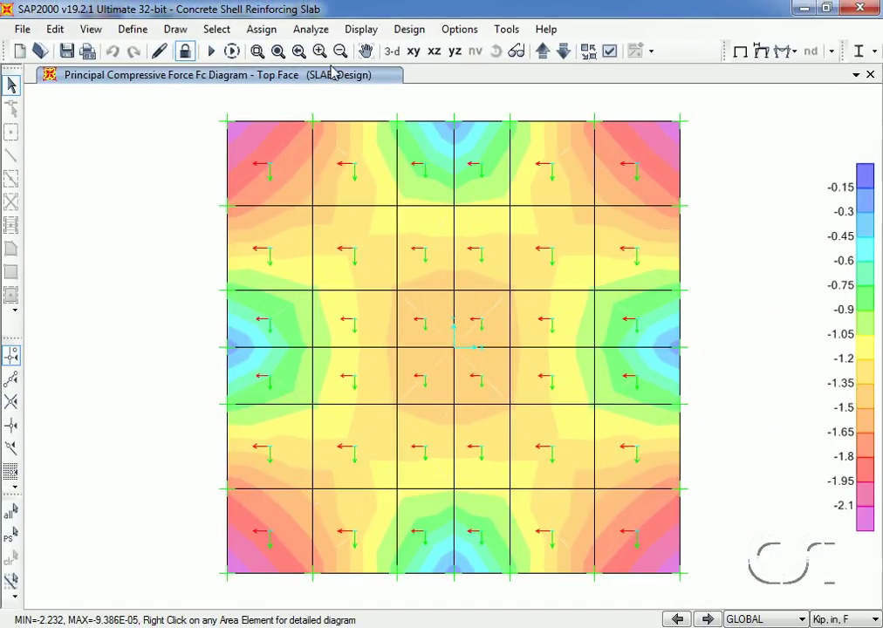
- Display the principal compressive stress Sc contours on the slab's top face for SLAB_Design
left_click(361, 29)
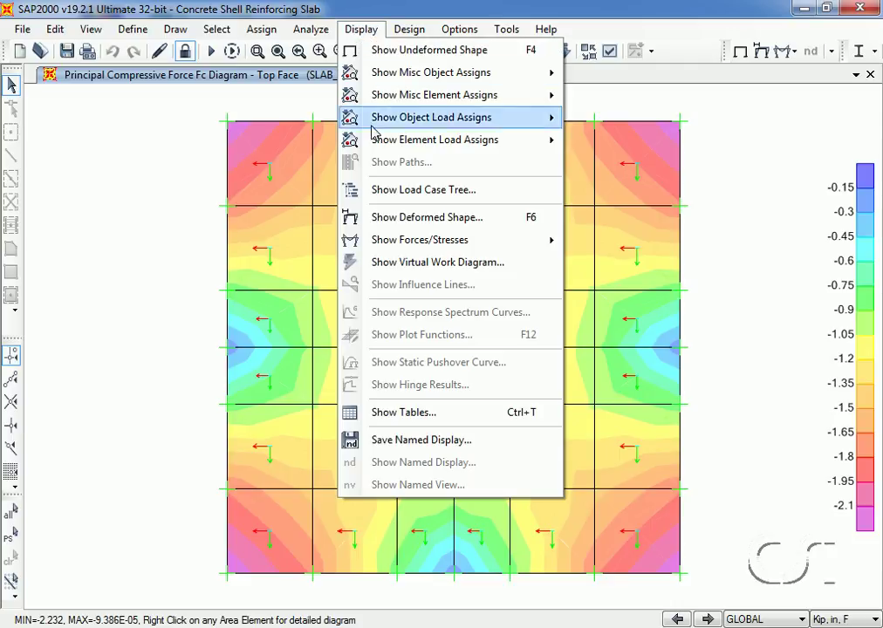
mouse_move(392, 244)
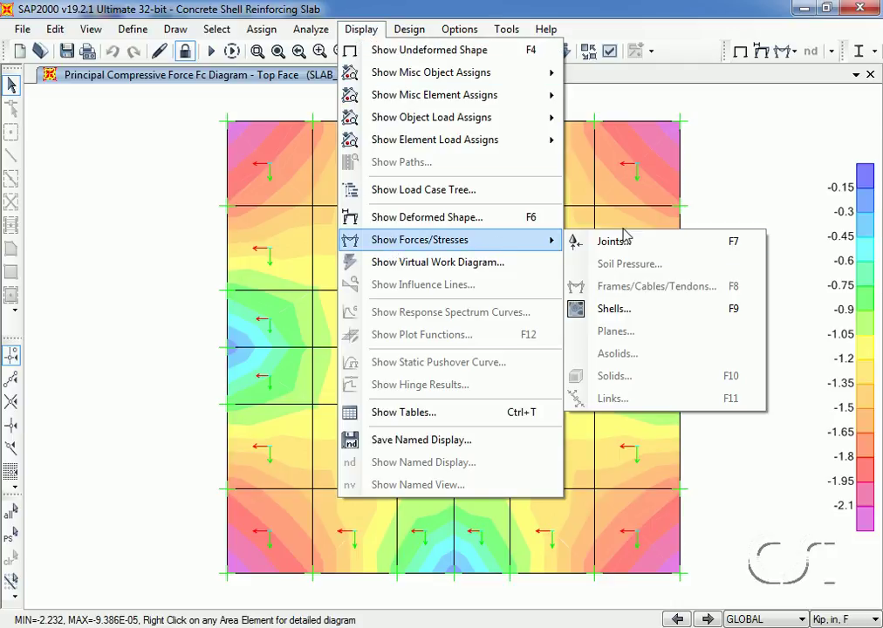
left_click(615, 309)
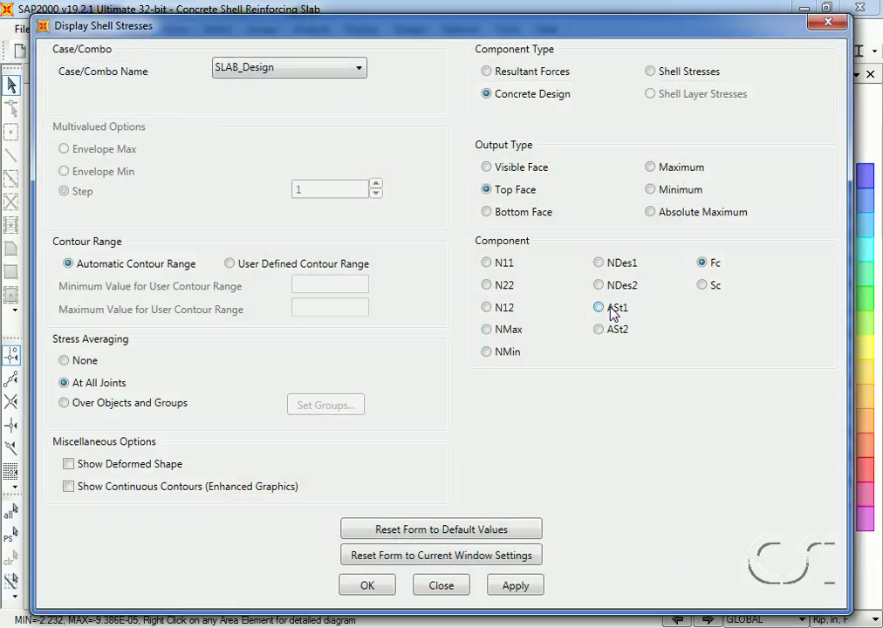
left_click(703, 286)
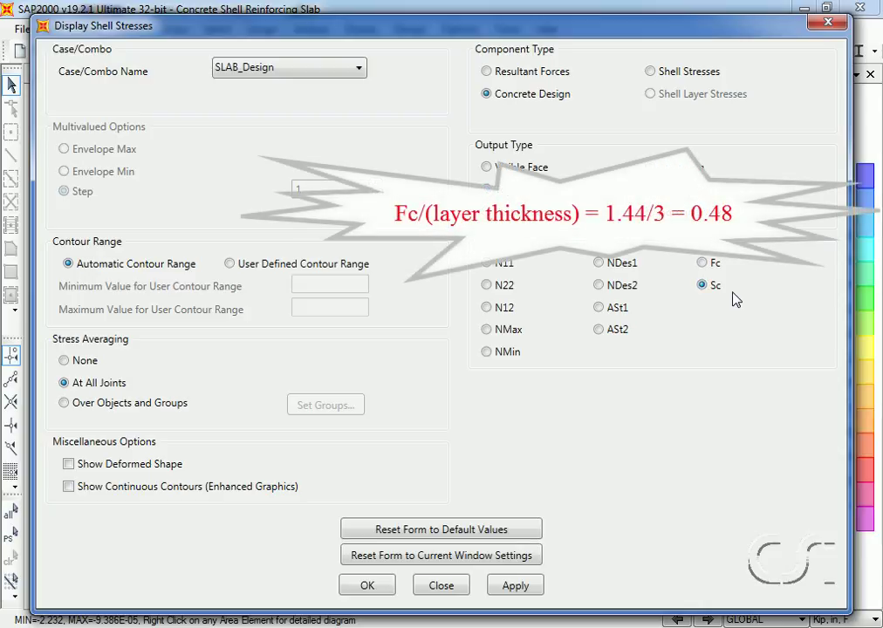
left_click(366, 586)
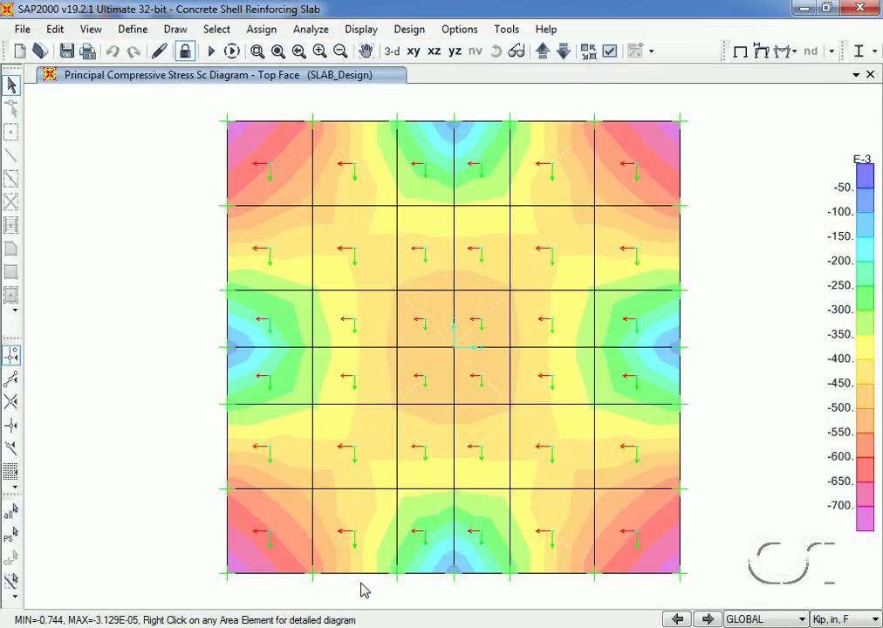